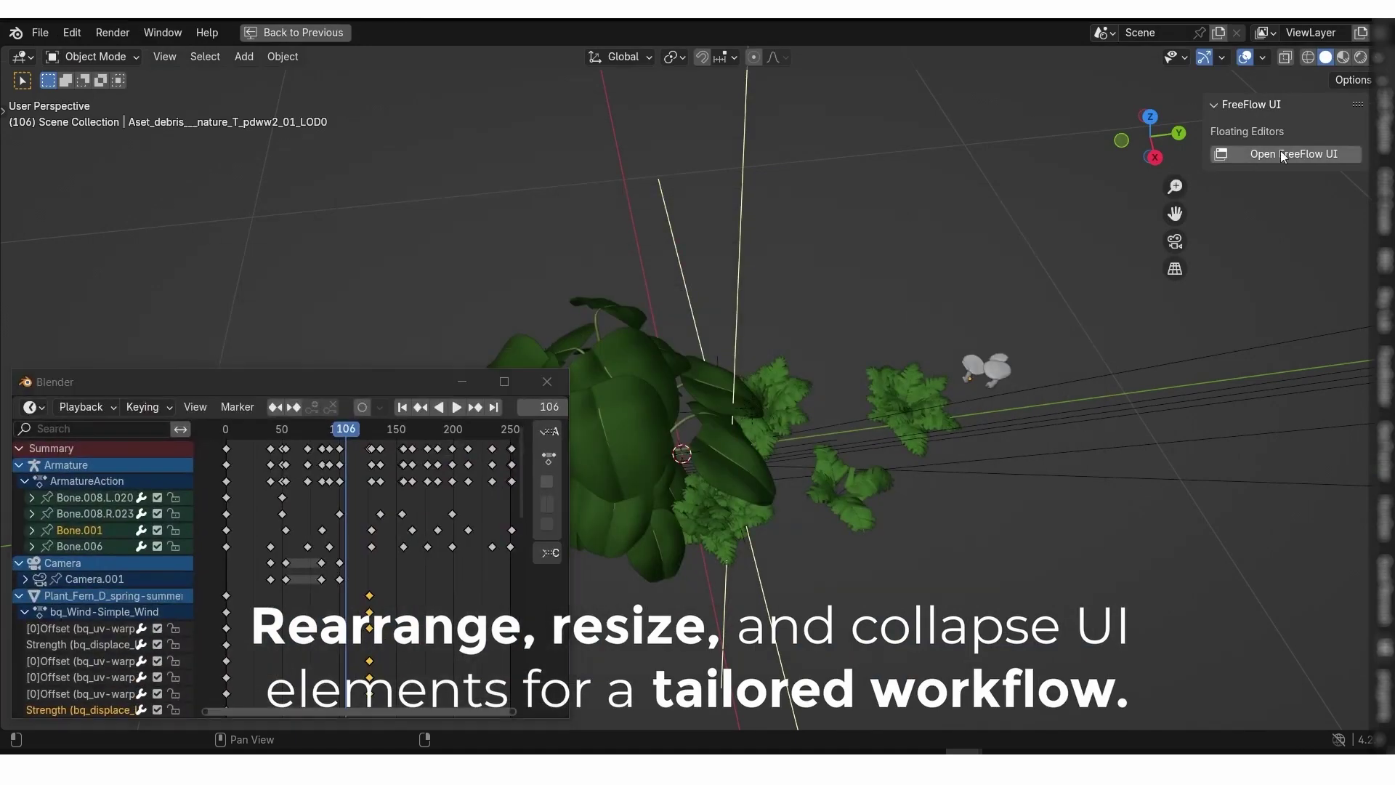
Step: Open a FreeFlow floating editor and bind Shift+F to FreeFlow UI in the Keymap preferences
click(1286, 153)
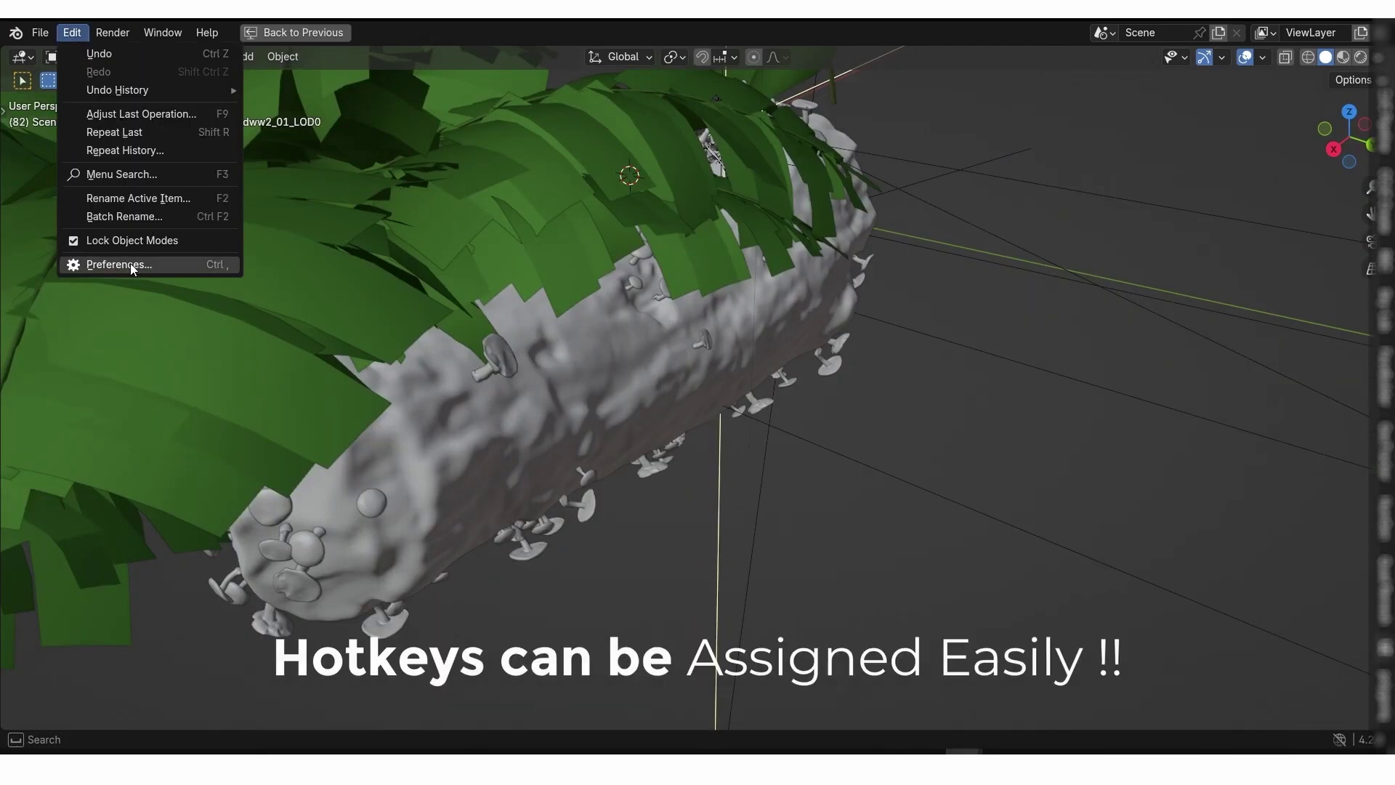
click(127, 264)
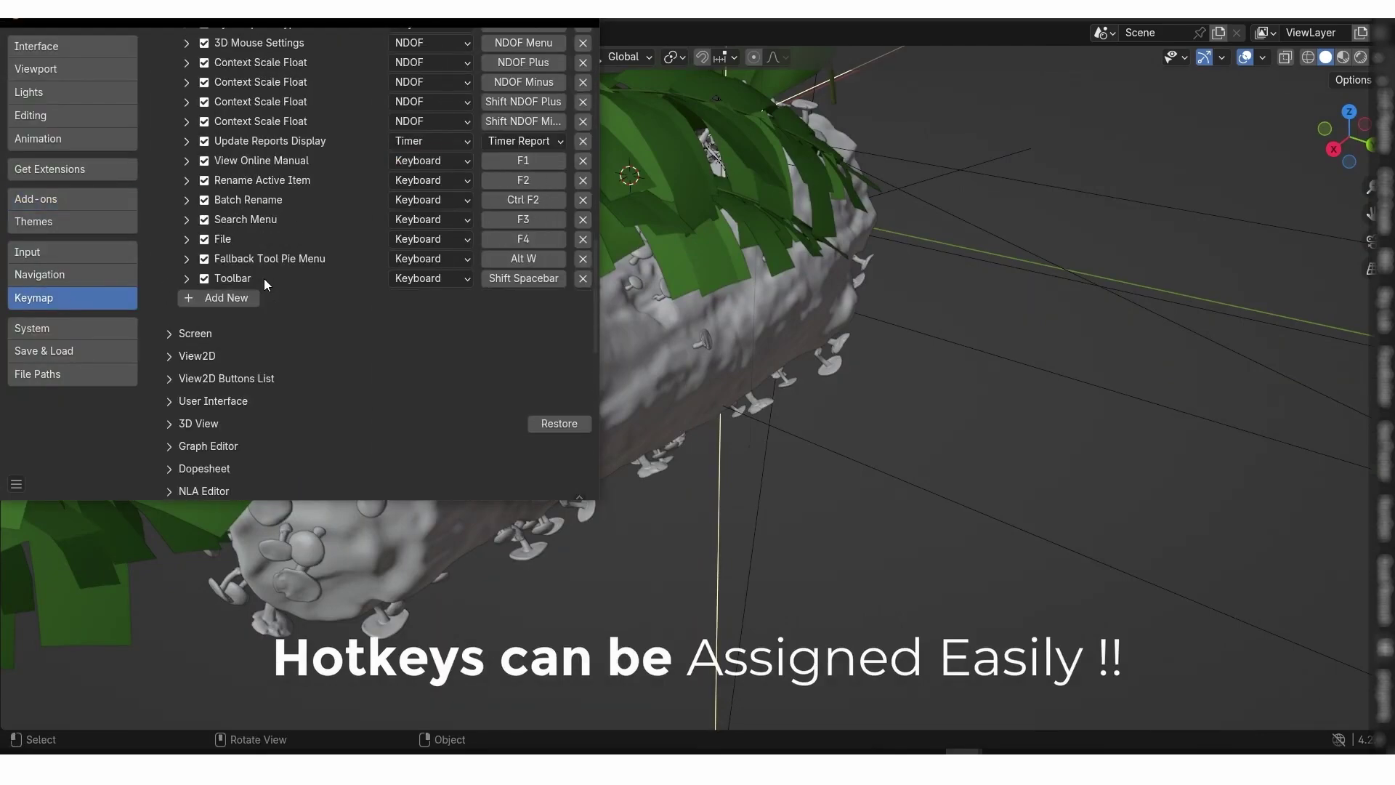
click(222, 294)
click(539, 228)
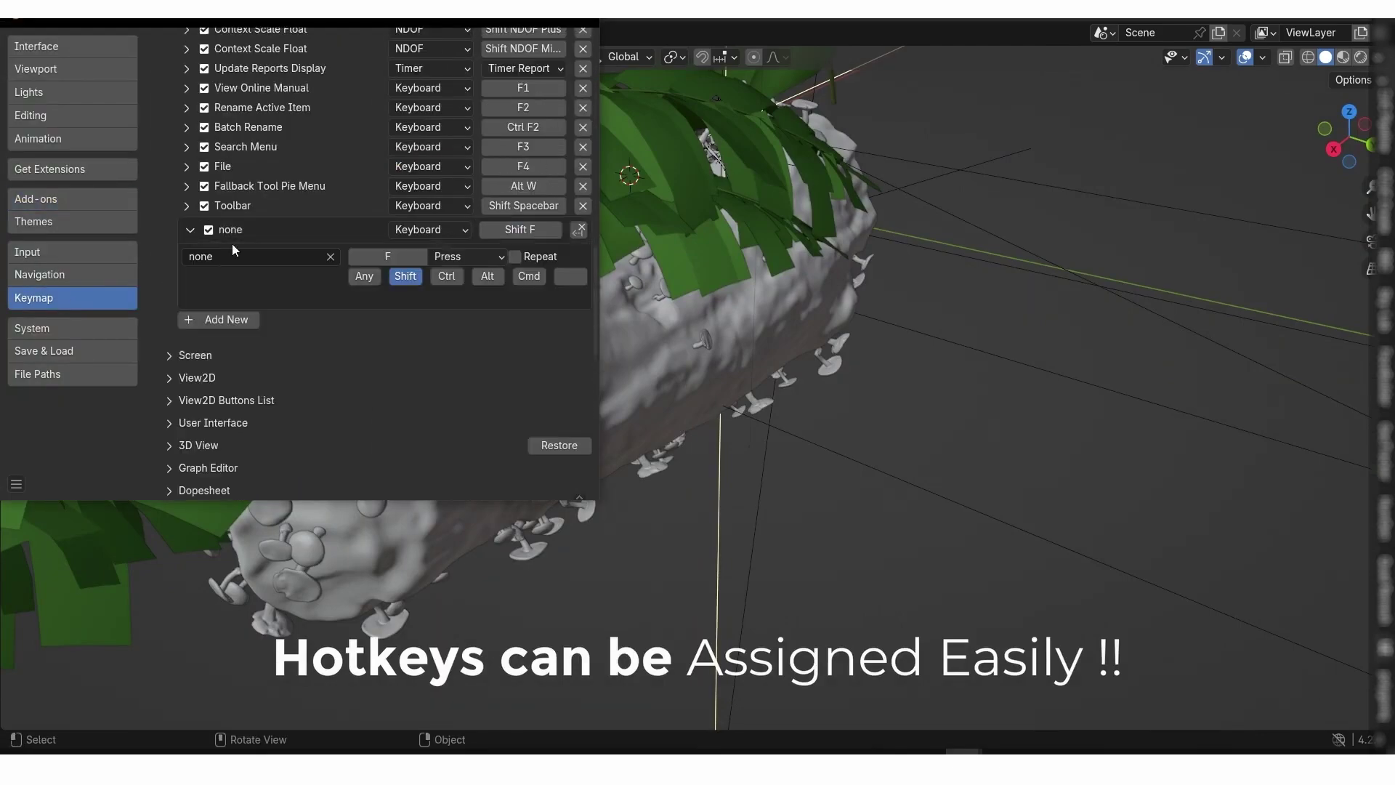
click(239, 255)
text(free)
text(fl)
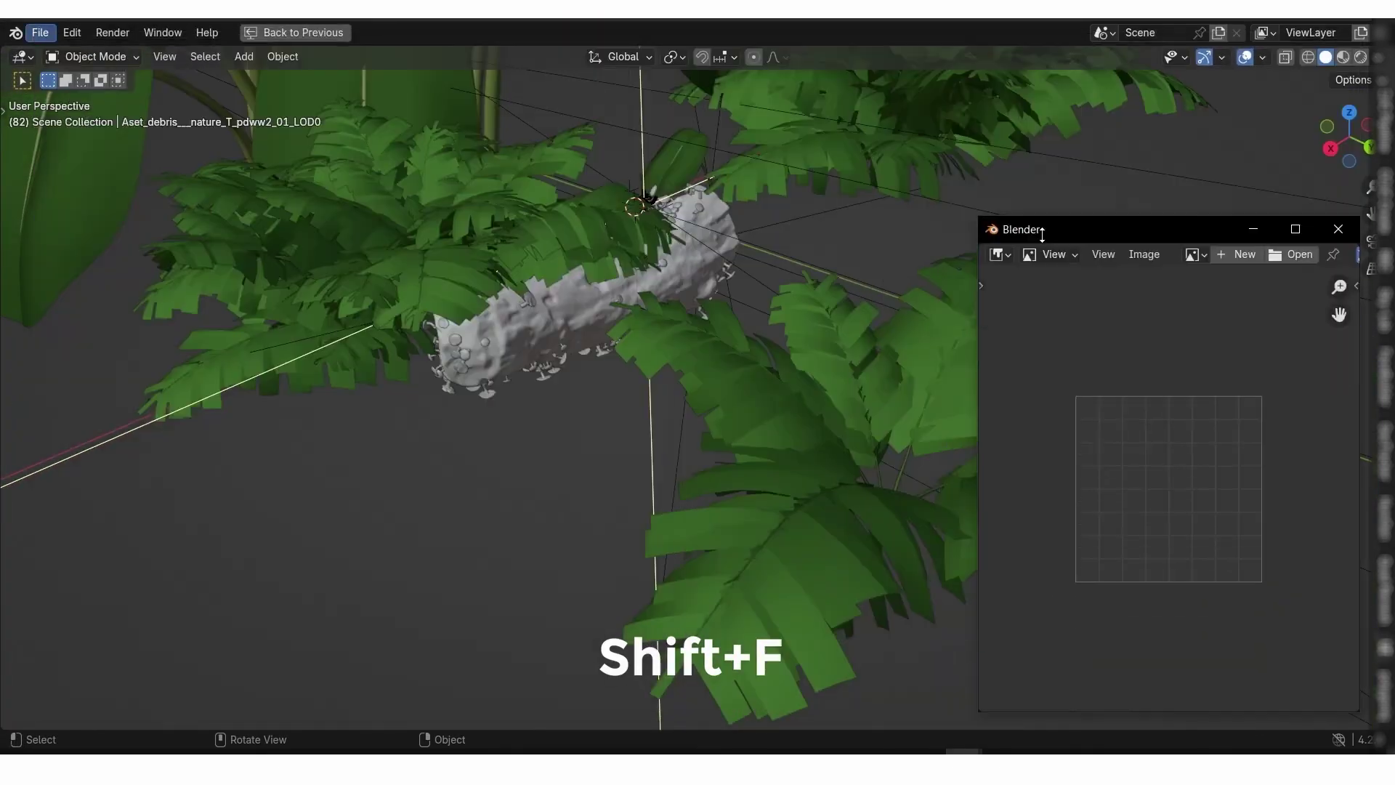
Step: Show Albedo_4K in the floating Image Editor, then move and enlarge the floating debris node editor
drag(1042, 234, 1034, 152)
click(1046, 172)
click(1189, 172)
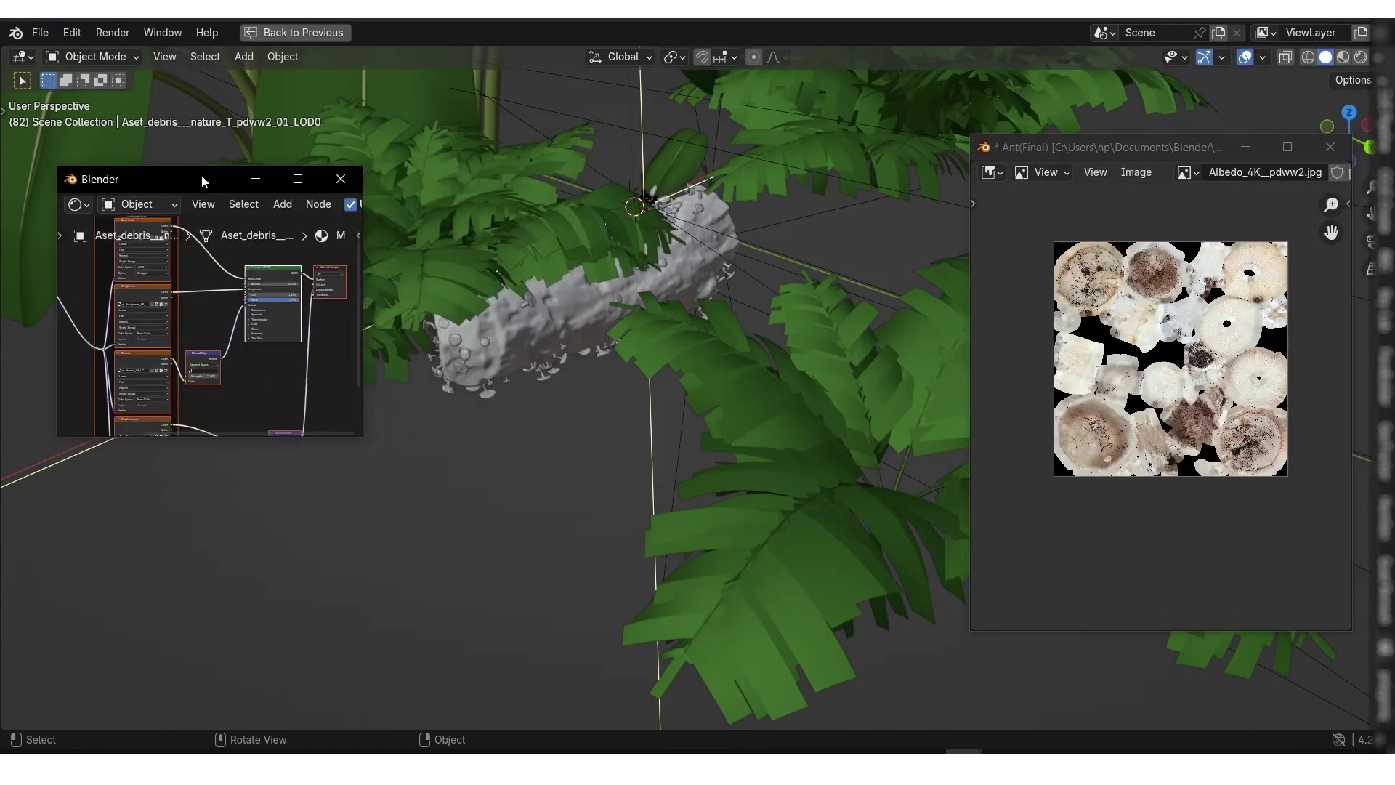
drag(202, 180, 659, 158)
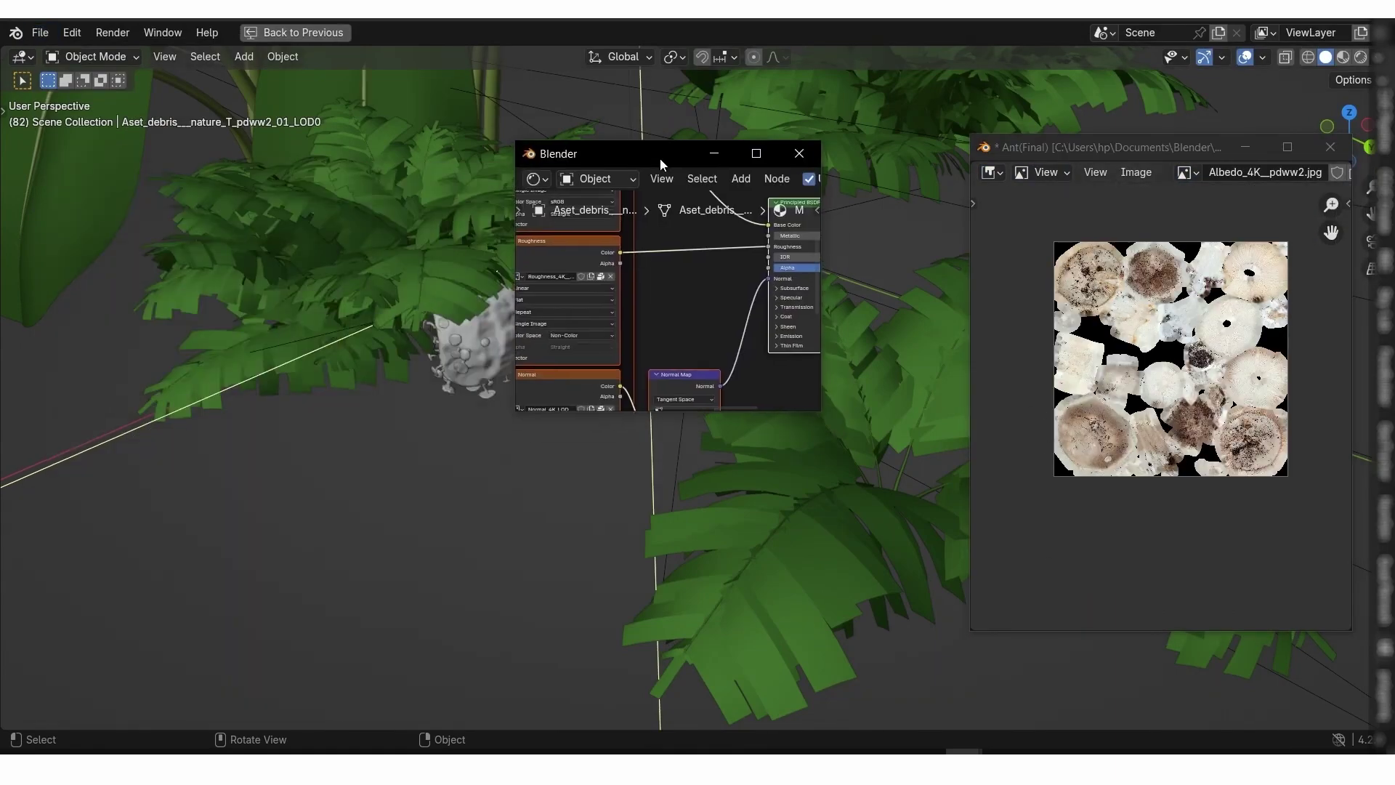
drag(776, 405, 779, 638)
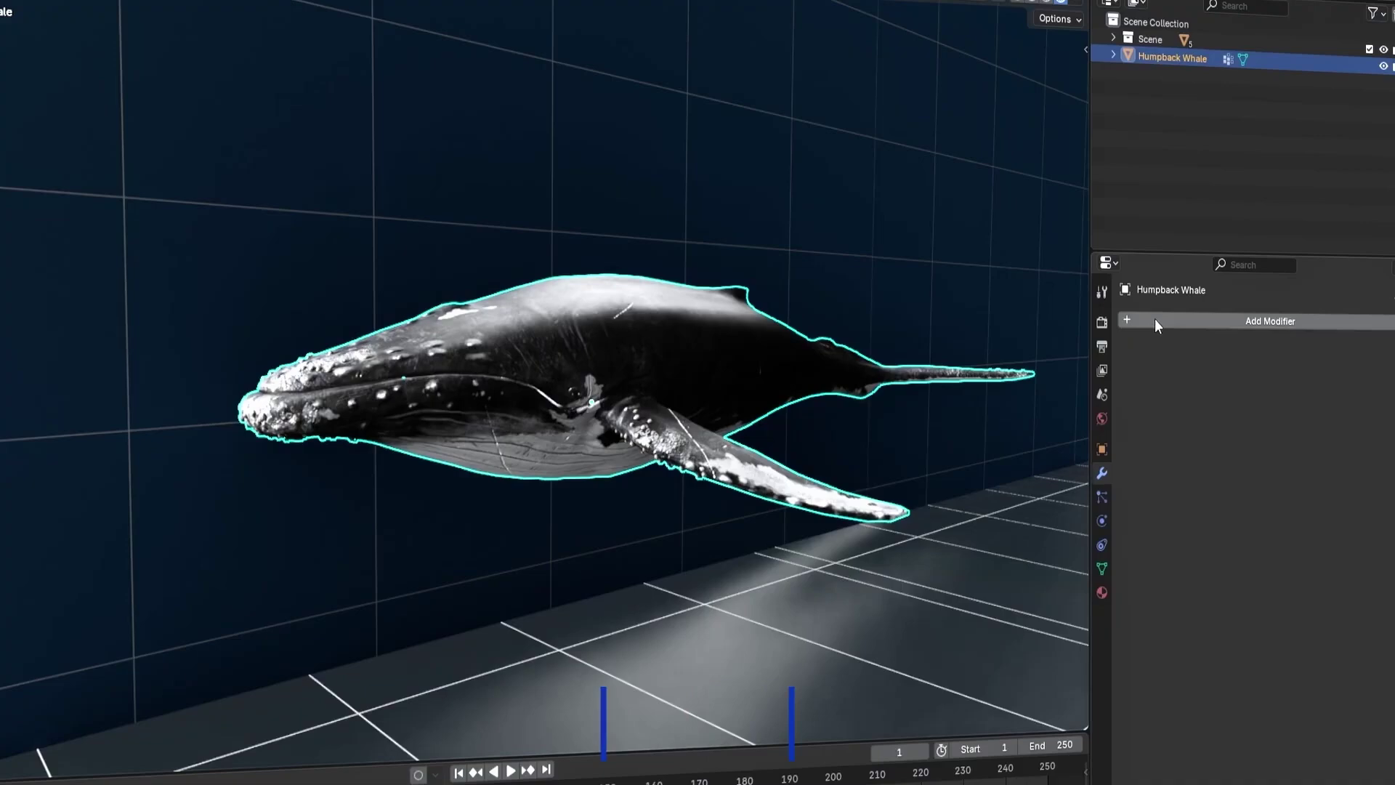
Step: Add the Procedural Animation: Humpback Whale geometry nodes modifier and play the swim cycle
click(1139, 323)
key(space)
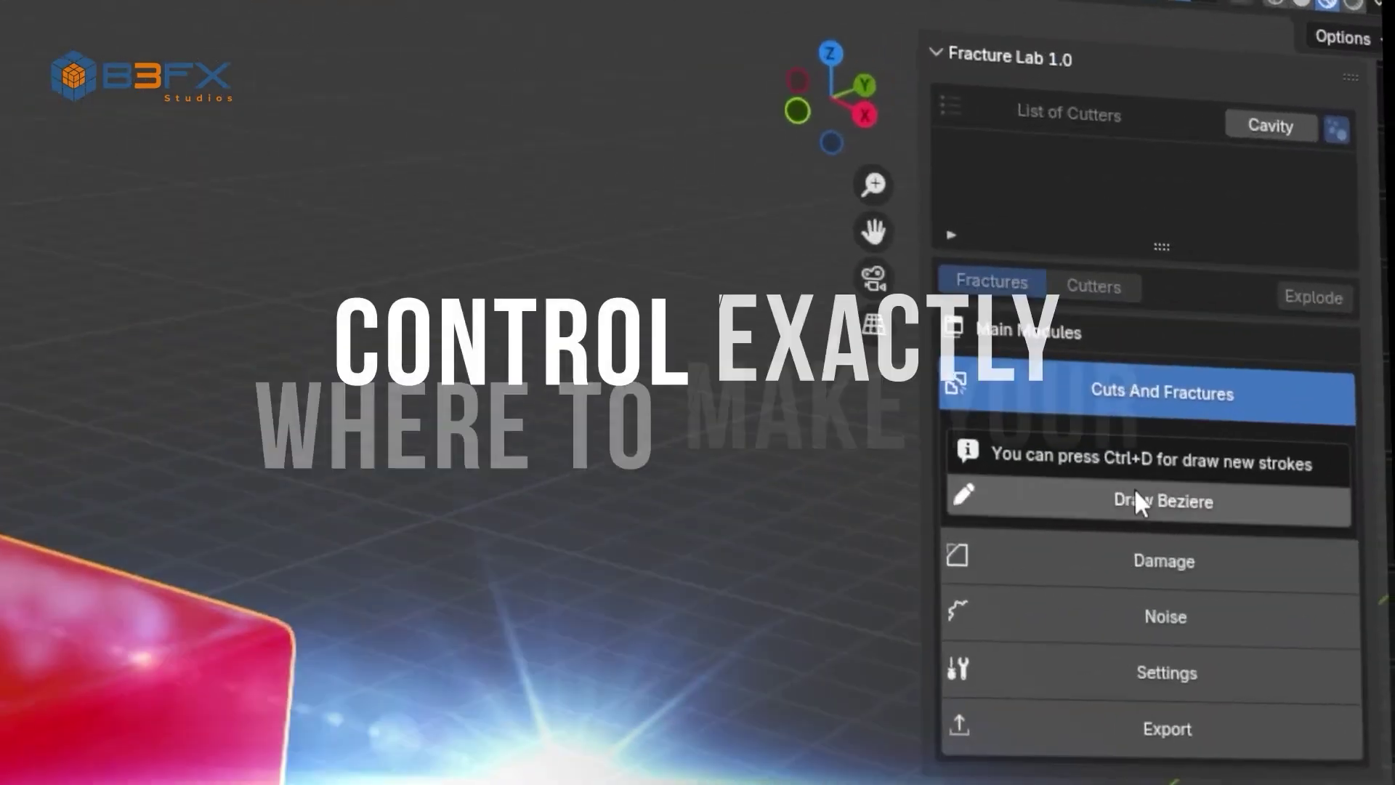
Step: Draw a Bezier cutter on the red cube and explode the fractured chunks apart
click(1135, 500)
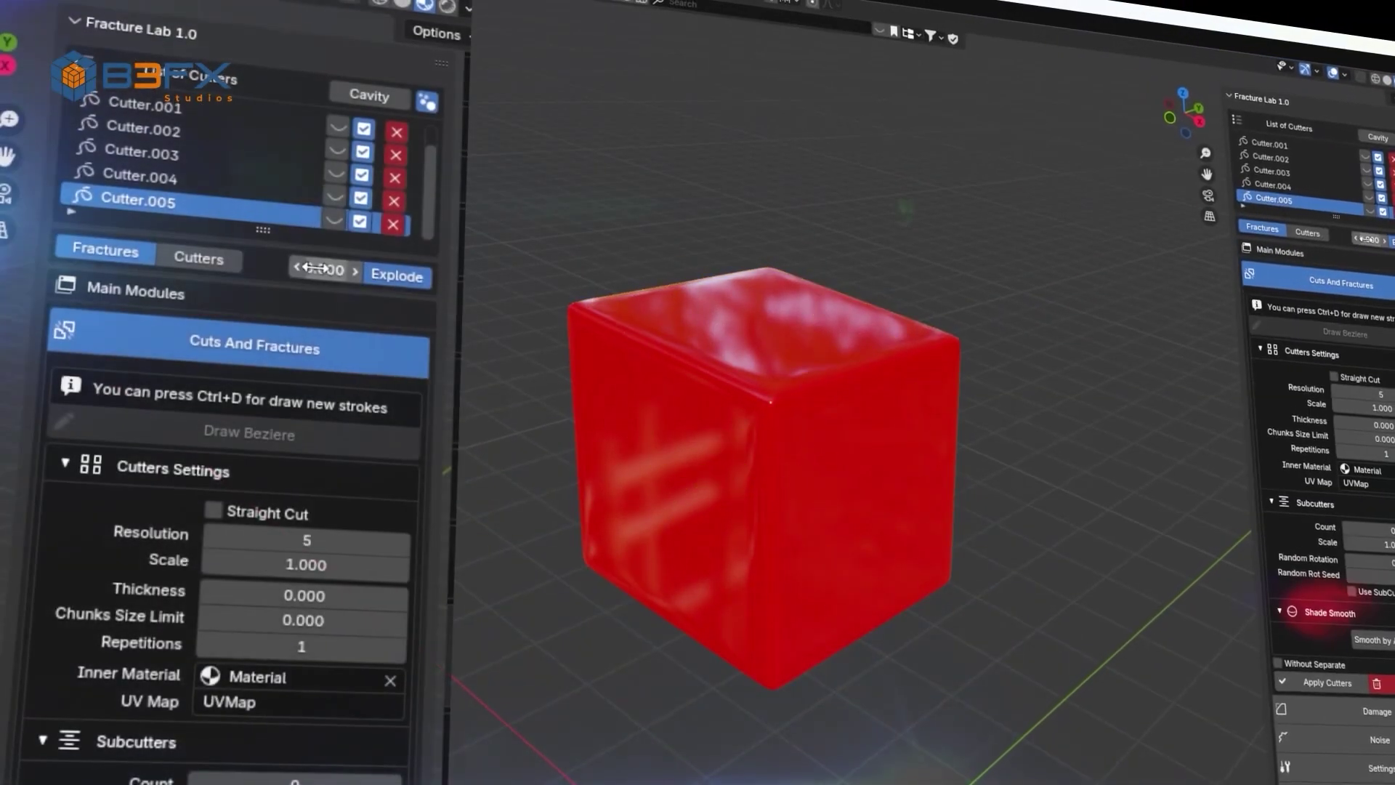
drag(316, 267, 383, 269)
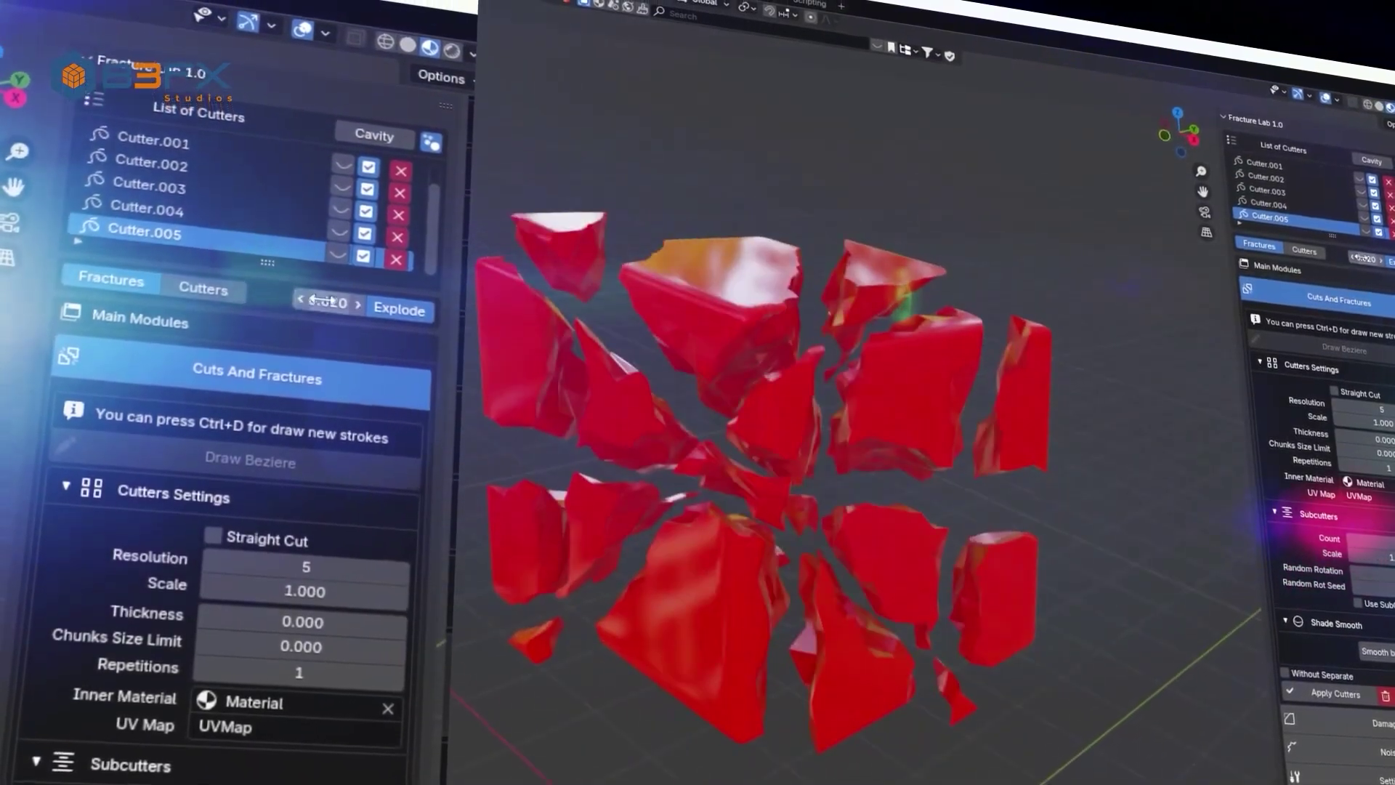
drag(322, 300, 360, 300)
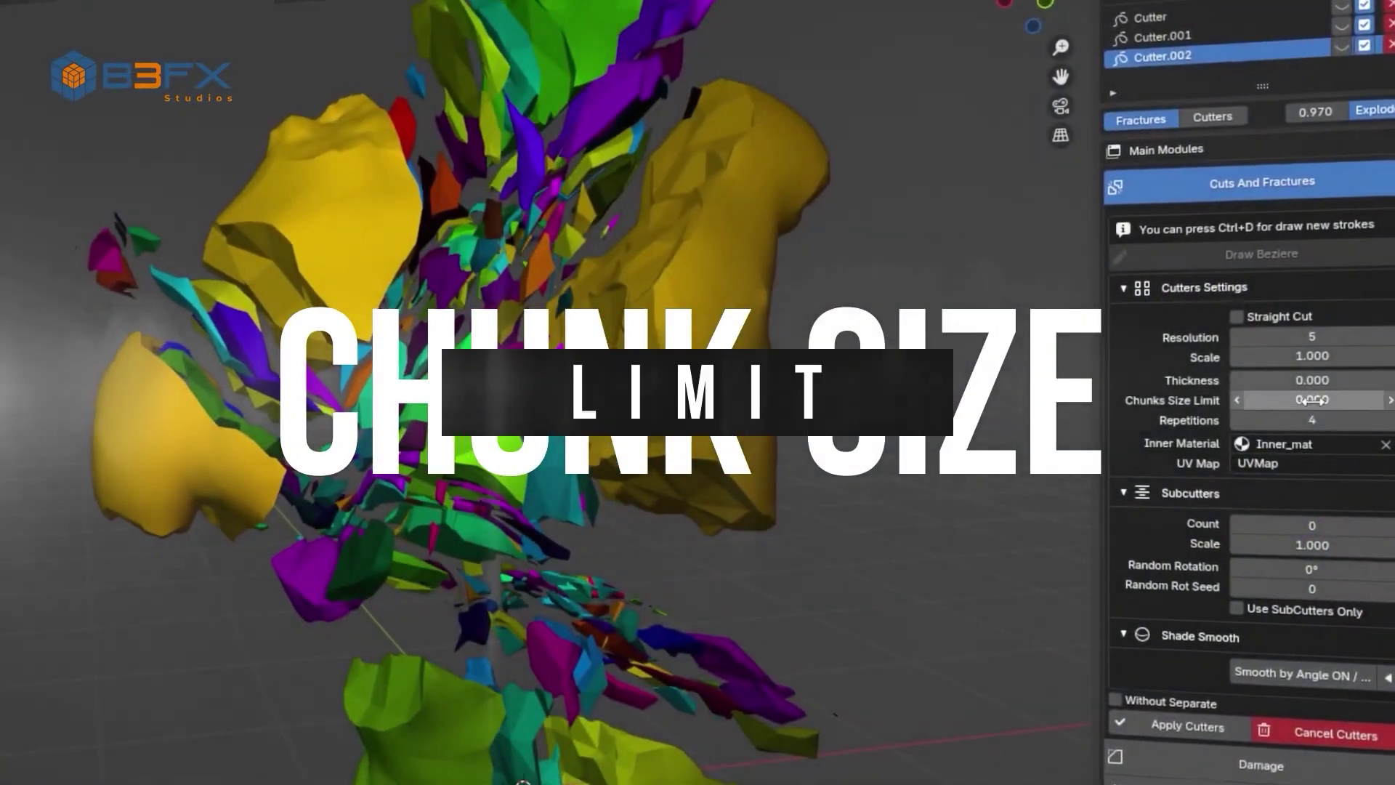
Step: Set Chunks Size Limit to 0.55, then 0.2, and export the fractures to RBDLab
text(0.55)
key(Return)
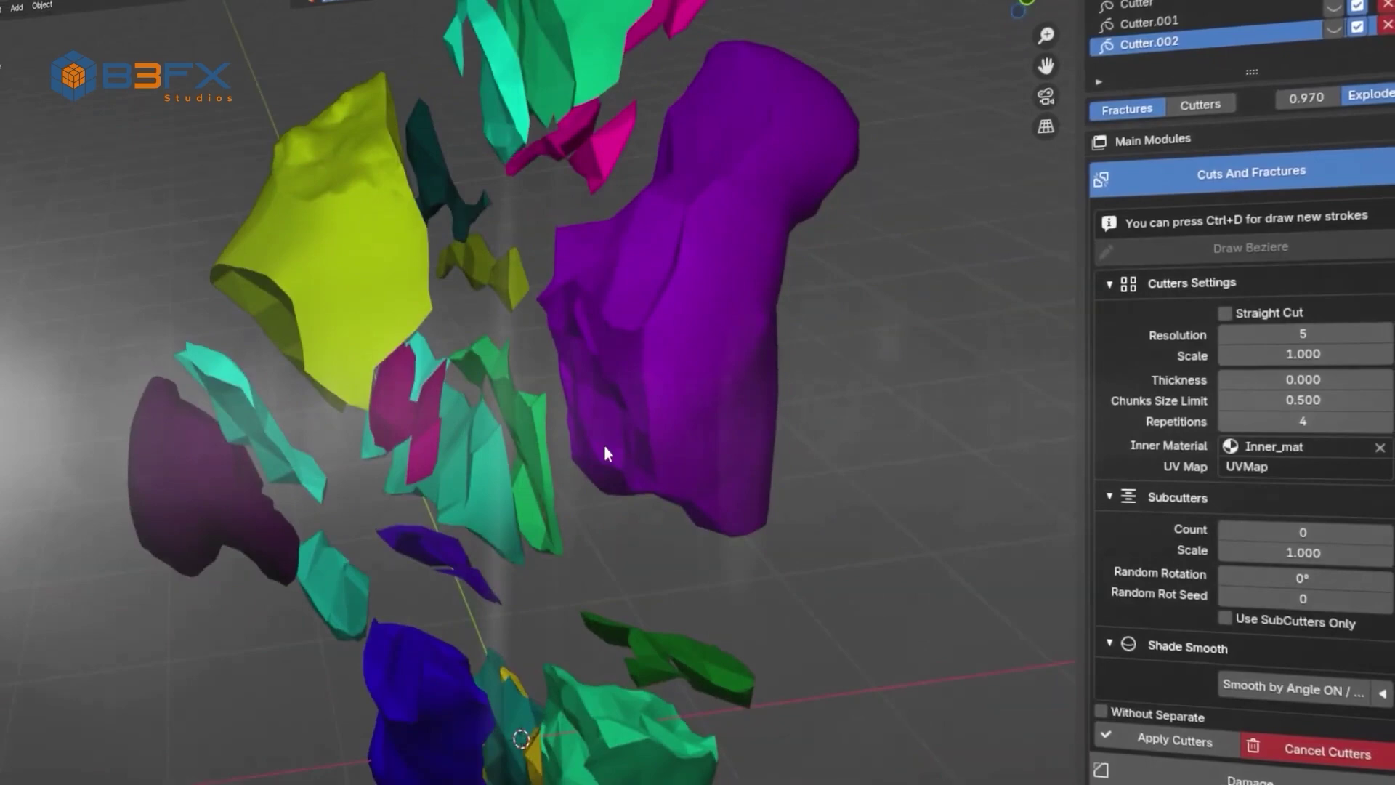
text(.2)
key(Return)
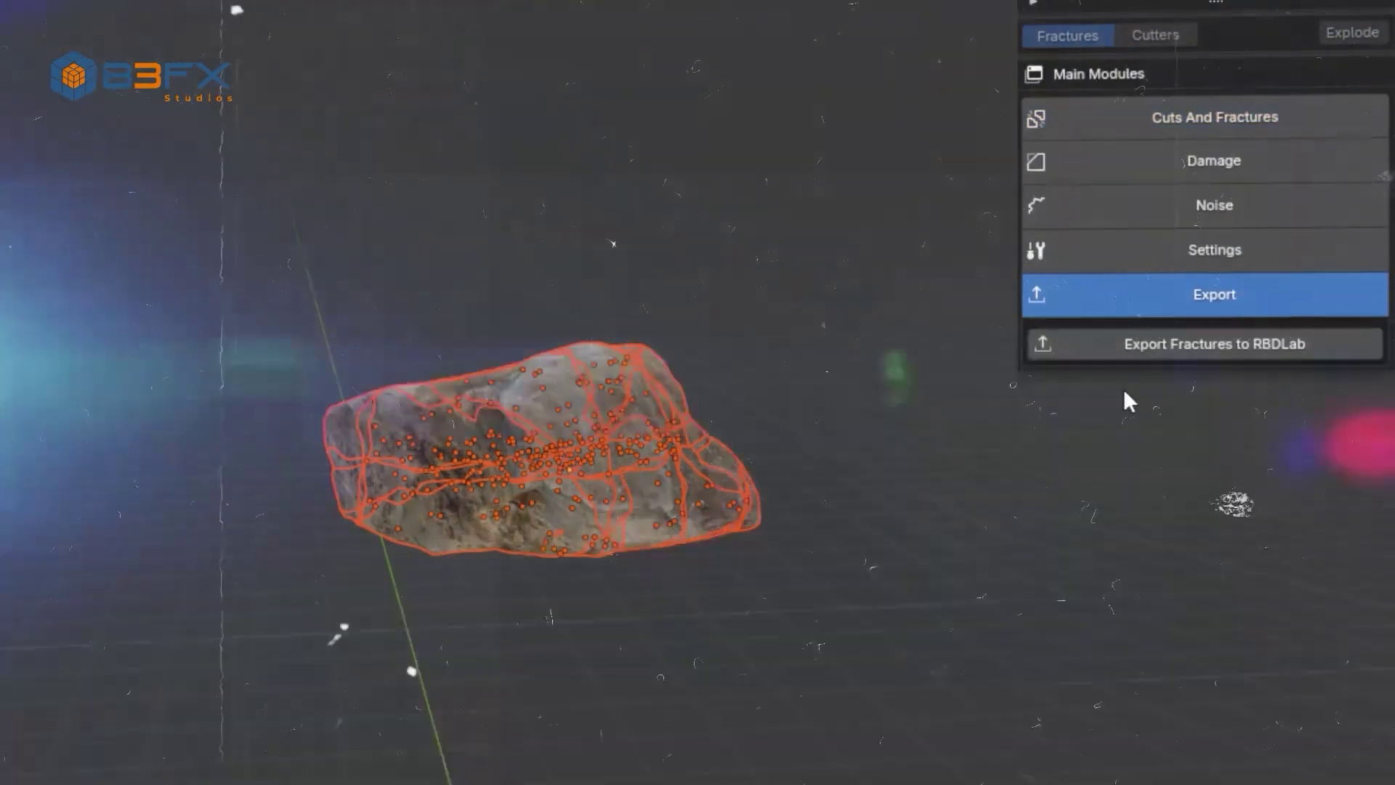
click(1133, 343)
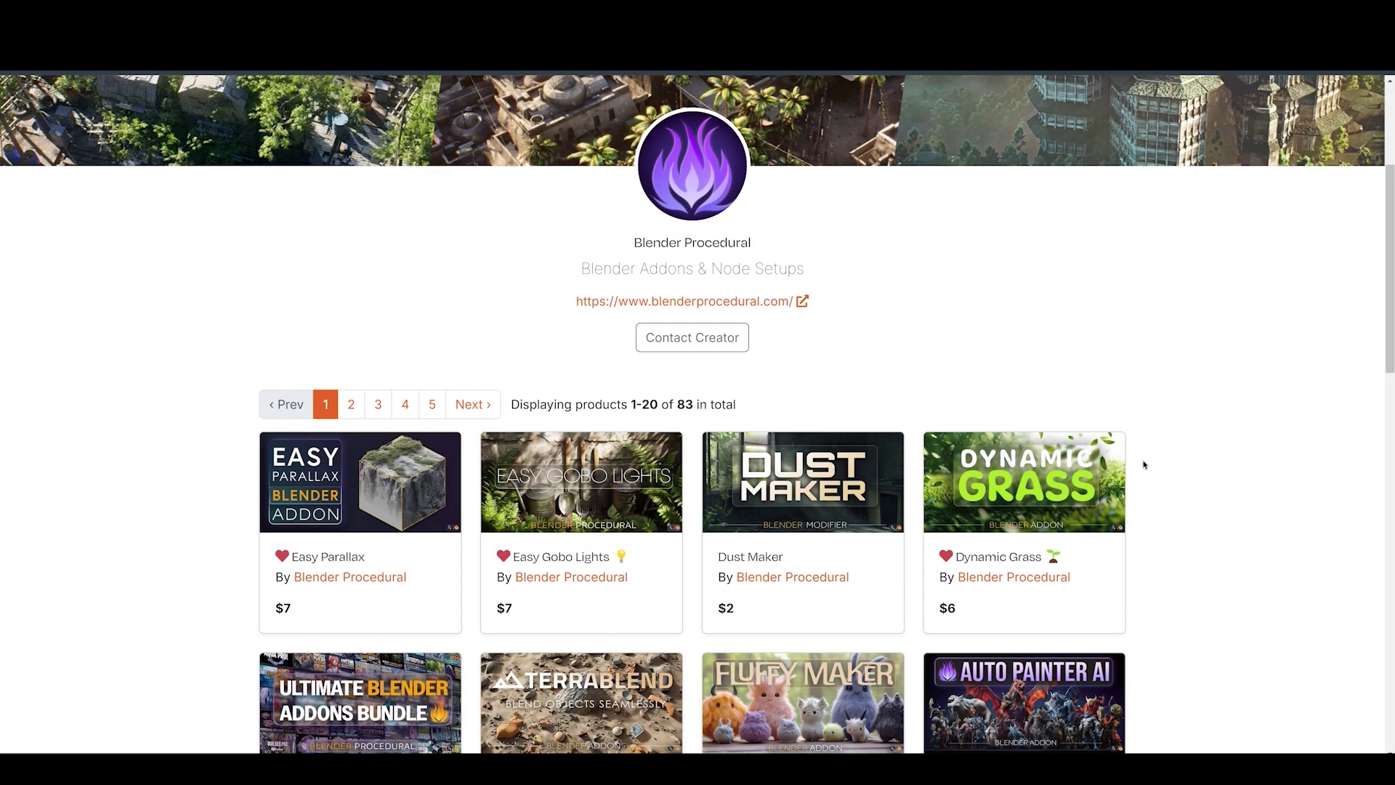
Step: Scroll the product grid down and back up to locate the +50 Ultimate Blender Addons Bundle
scroll(1177, 455, down, 2)
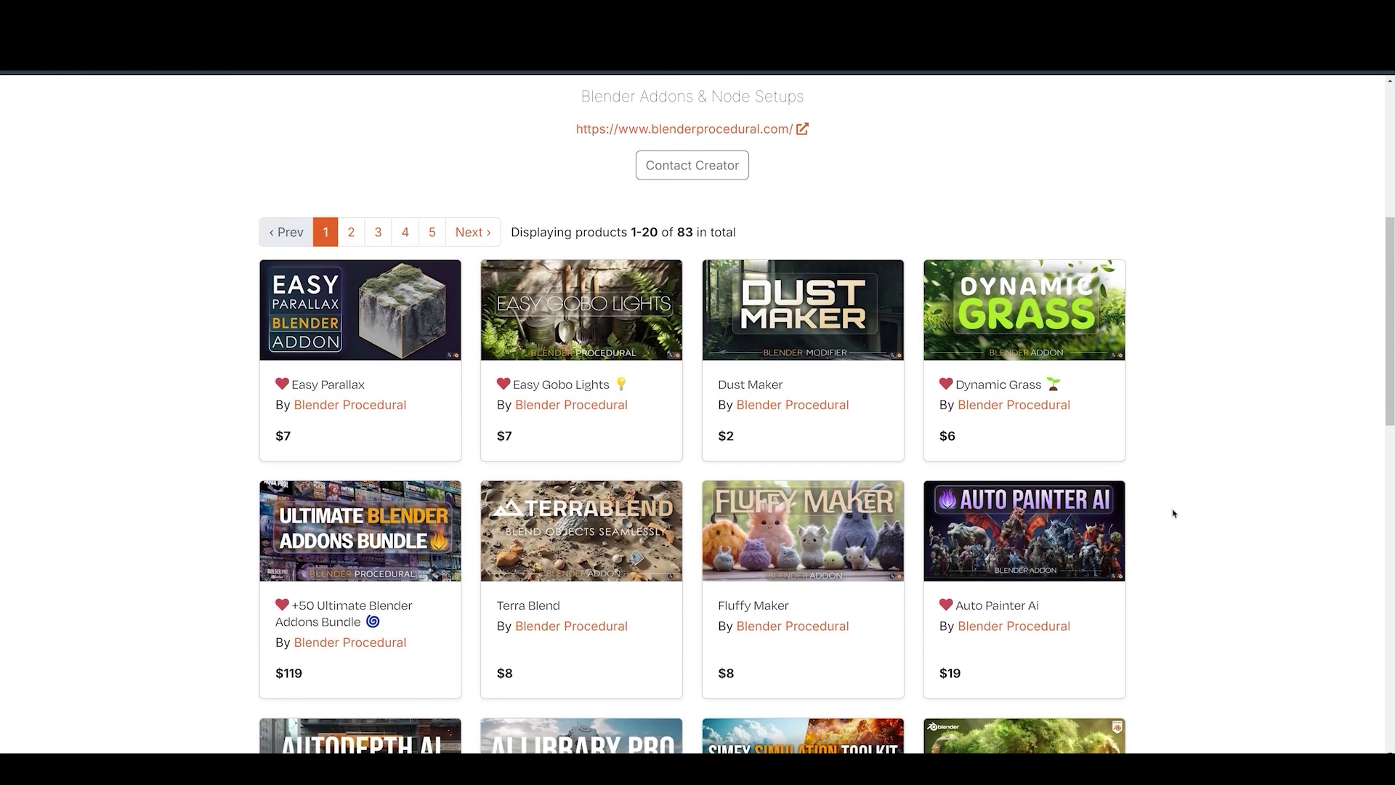
scroll(1252, 458, down, 6)
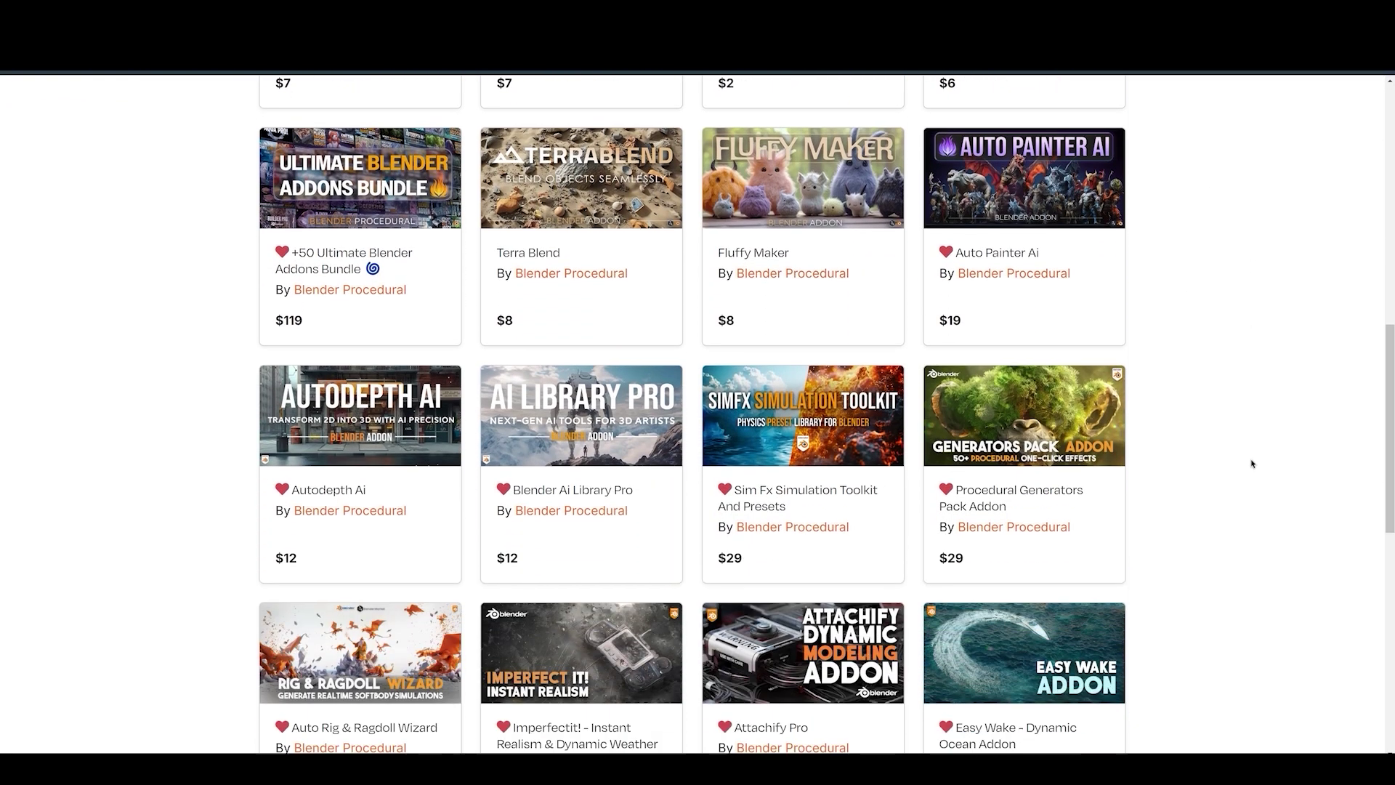
scroll(1252, 457, down, 4)
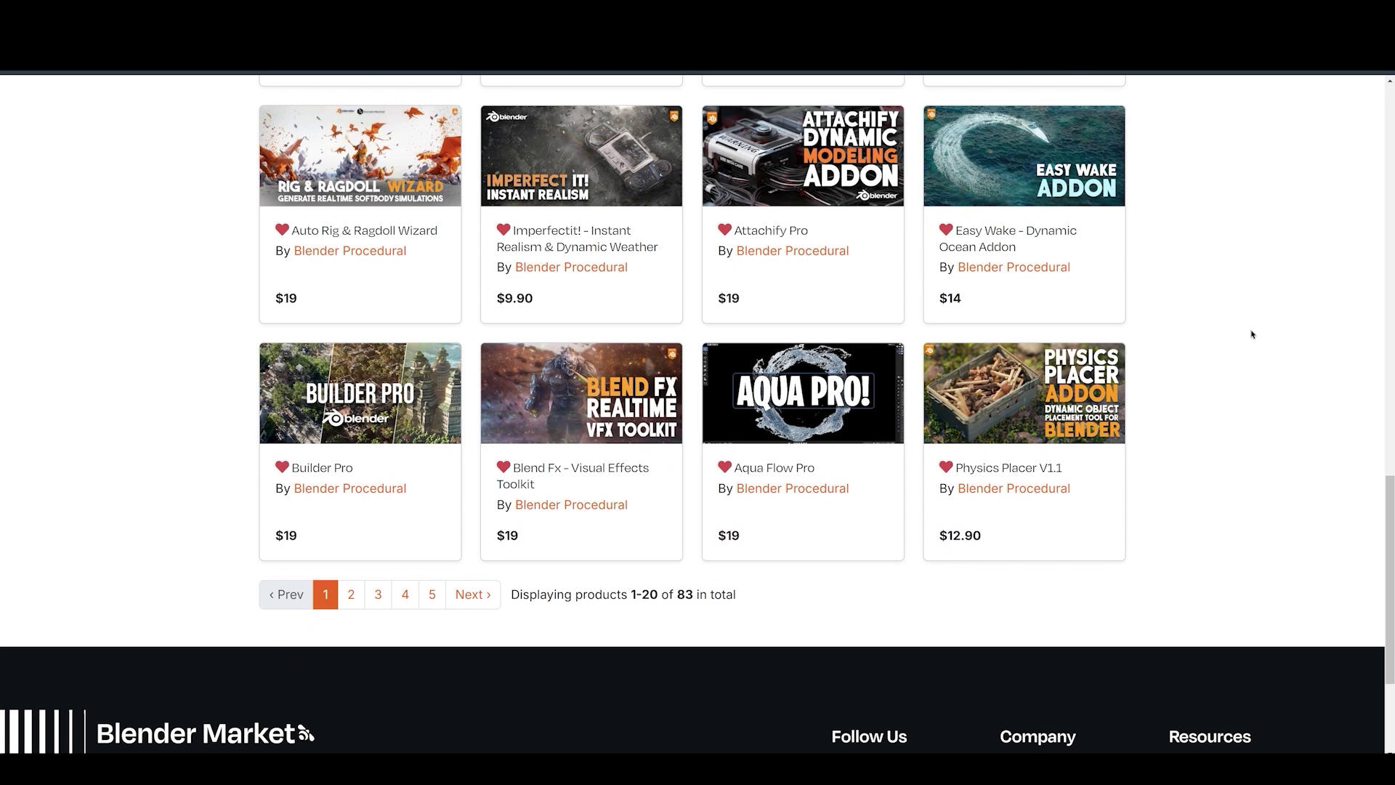
scroll(1249, 280, up, 1)
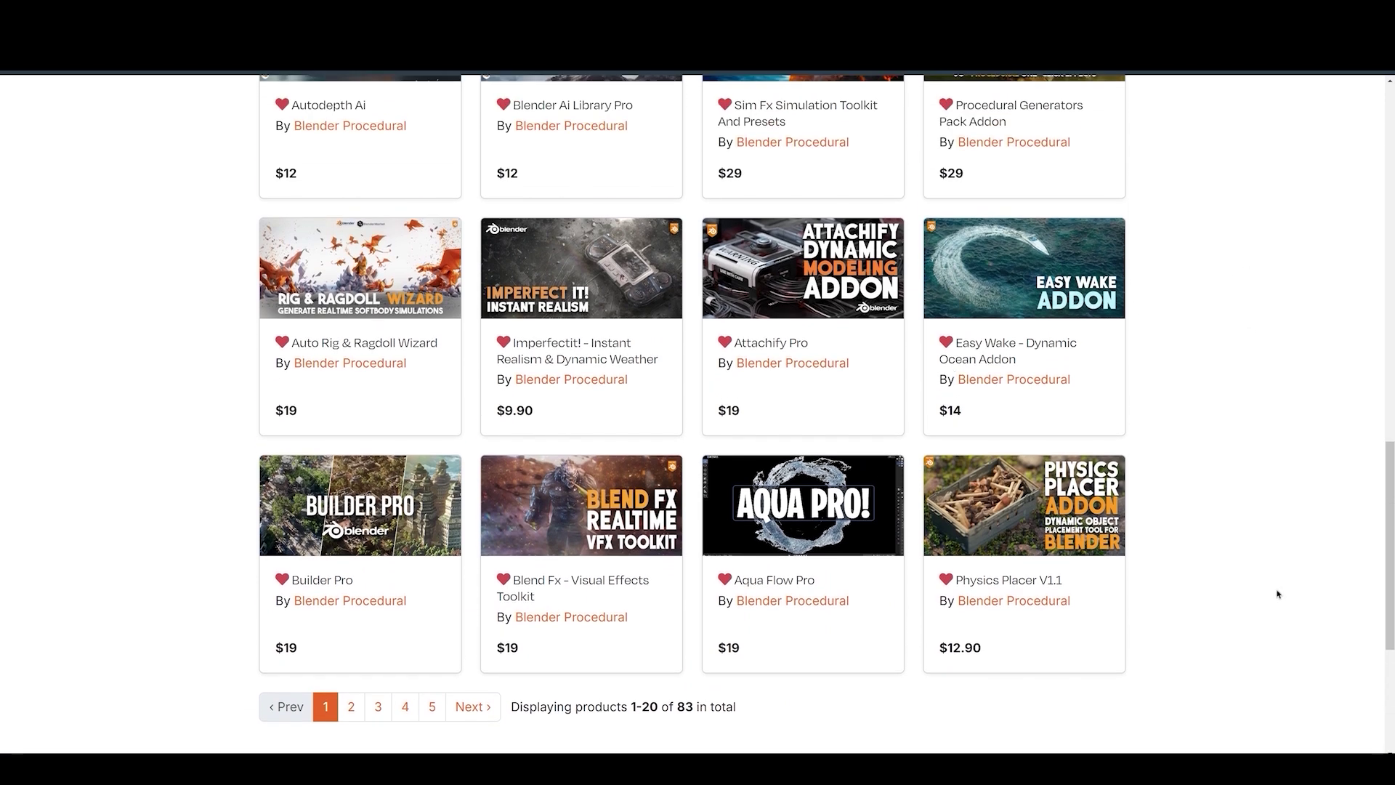
scroll(1273, 457, up, 5)
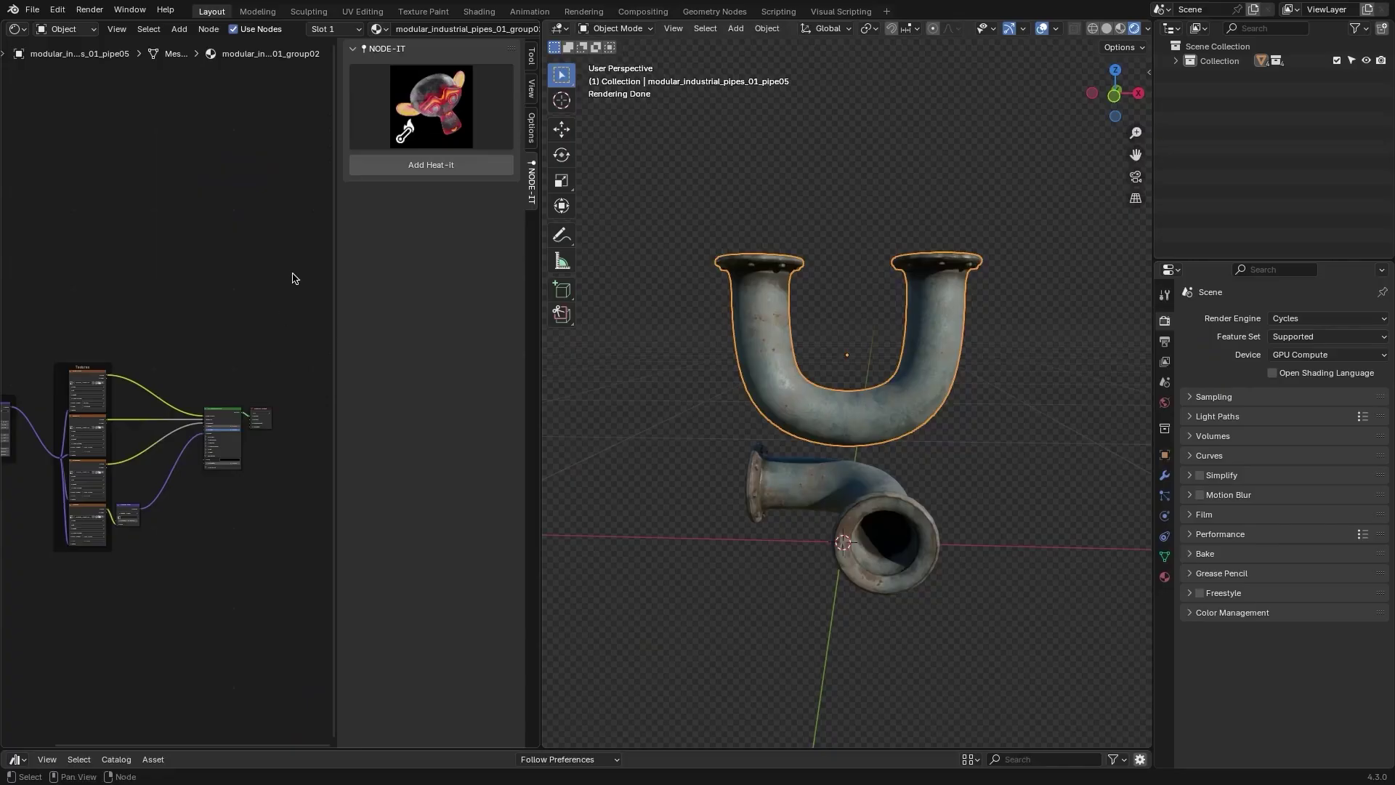
Step: Add a NODE-IT Heat-it node and feed its emission into the shader's Emission input
click(431, 106)
key(shift+a)
click(194, 211)
key(Delete)
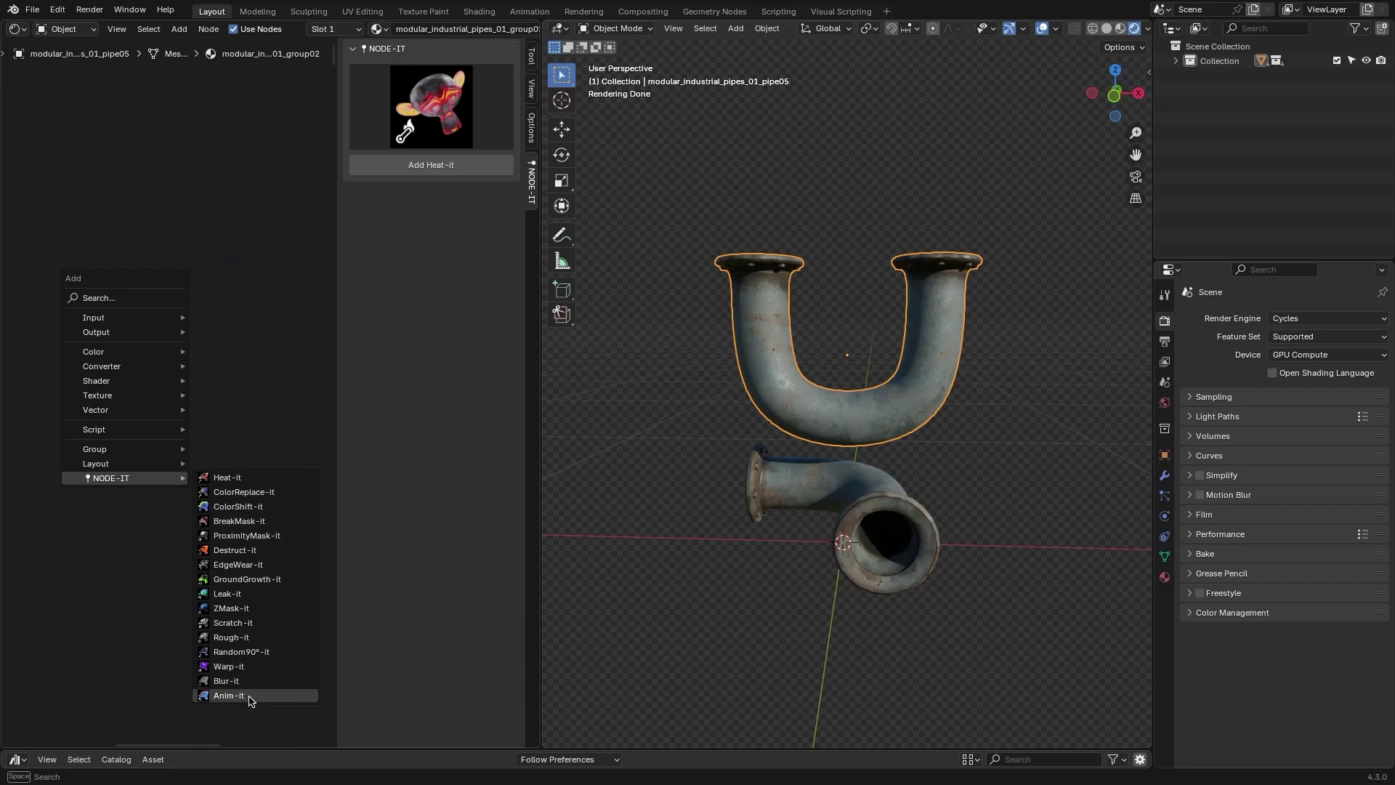
click(238, 507)
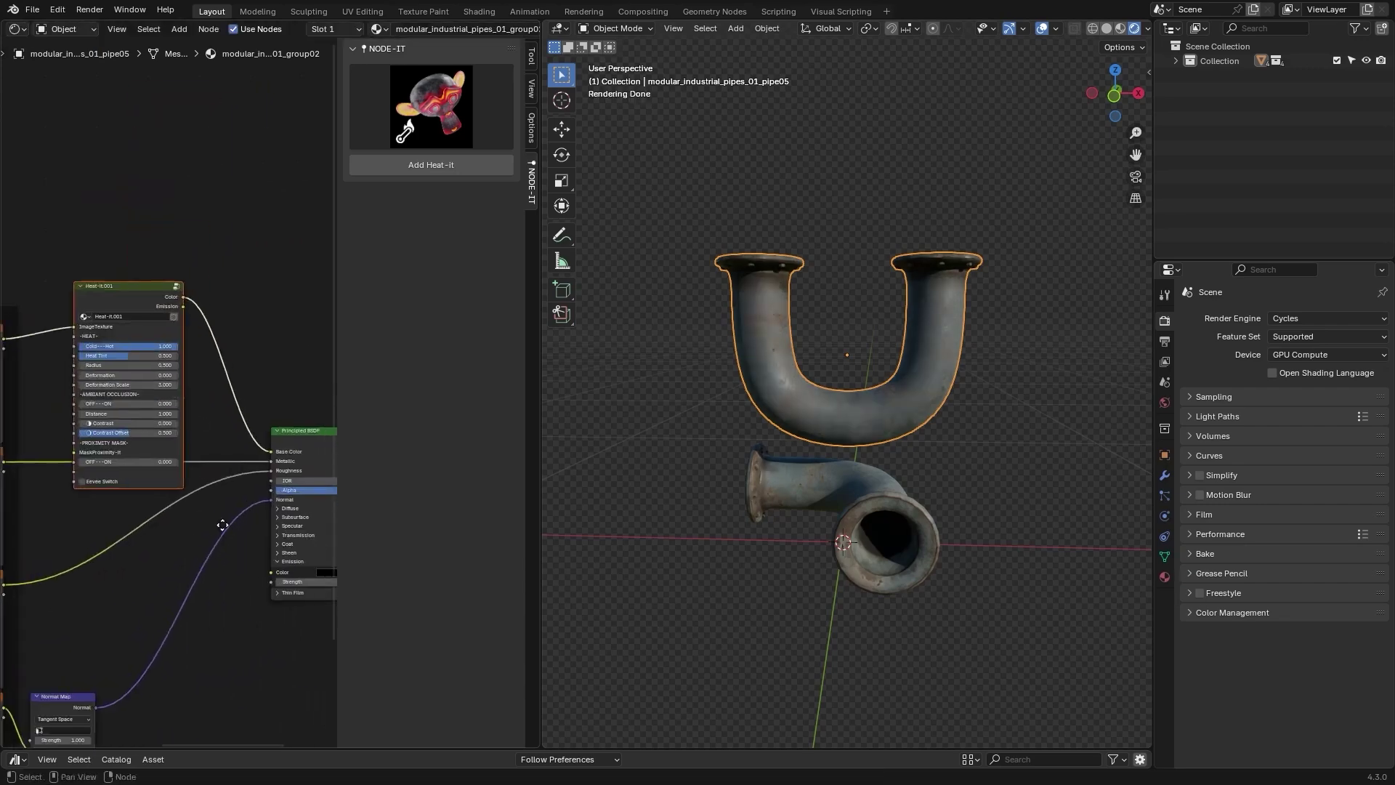
click(123, 200)
drag(112, 194, 223, 529)
Step: Tune Heat-it.001: raise the heat, set Deformation to about 0.5, increase Deformation Scale
key(KP_Decimal)
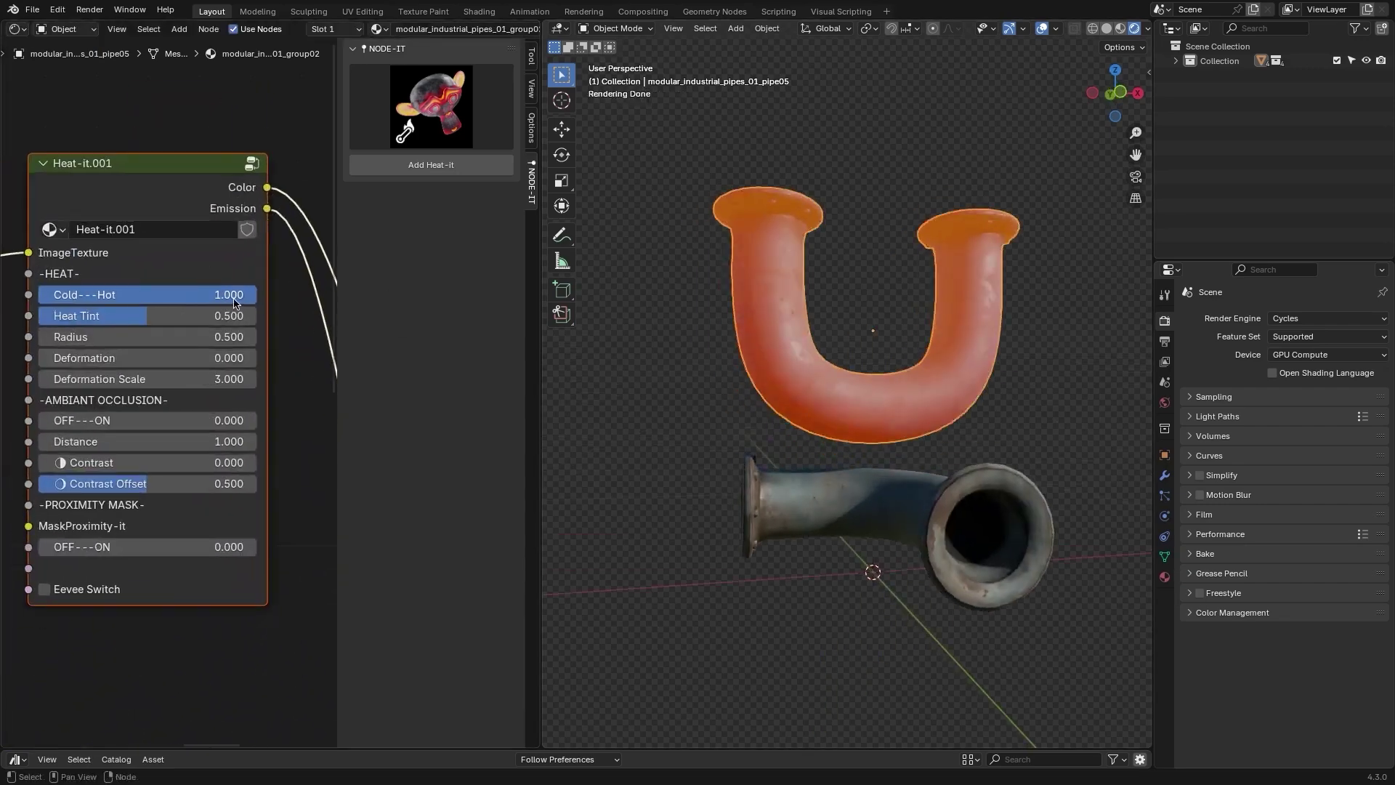
mouse_move(218, 294)
mouse_down()
mouse_move(180, 295)
mouse_move(240, 294)
mouse_up()
scroll(817, 380, up, 3)
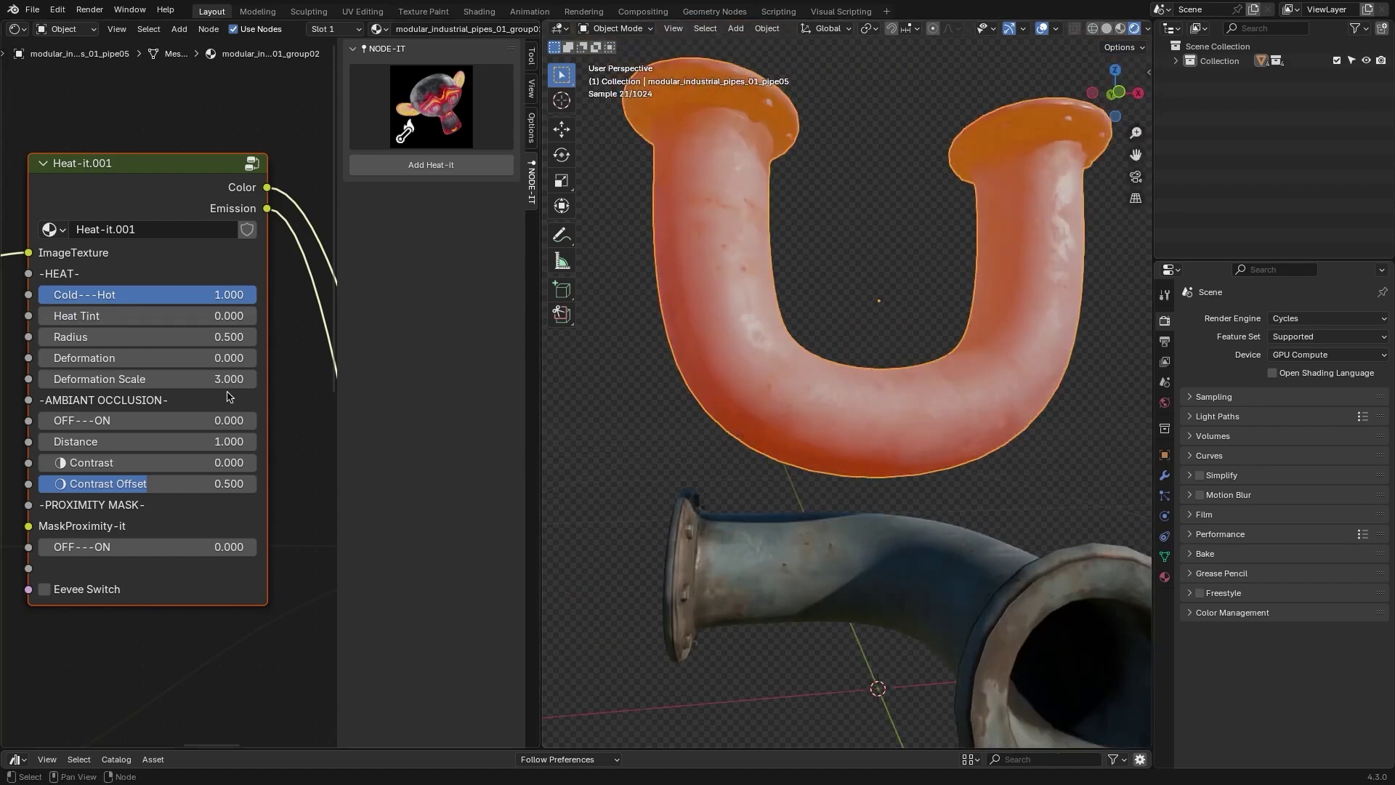
drag(121, 357, 146, 357)
drag(120, 378, 162, 379)
scroll(766, 372, up, 2)
scroll(766, 372, down, 3)
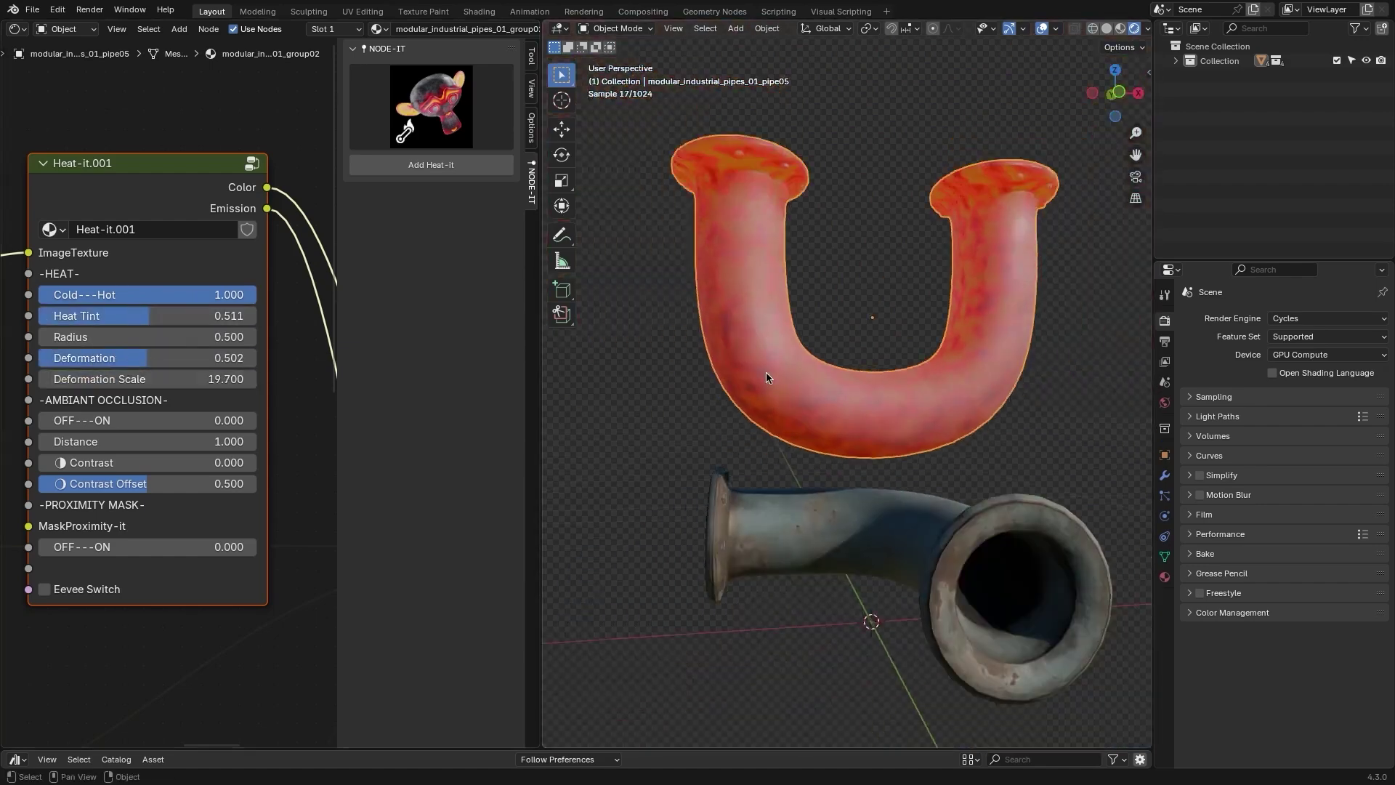
Step: Try moving the lower straight pipe vertically with G Z, then undo the change
click(933, 513)
key(g)
key(z)
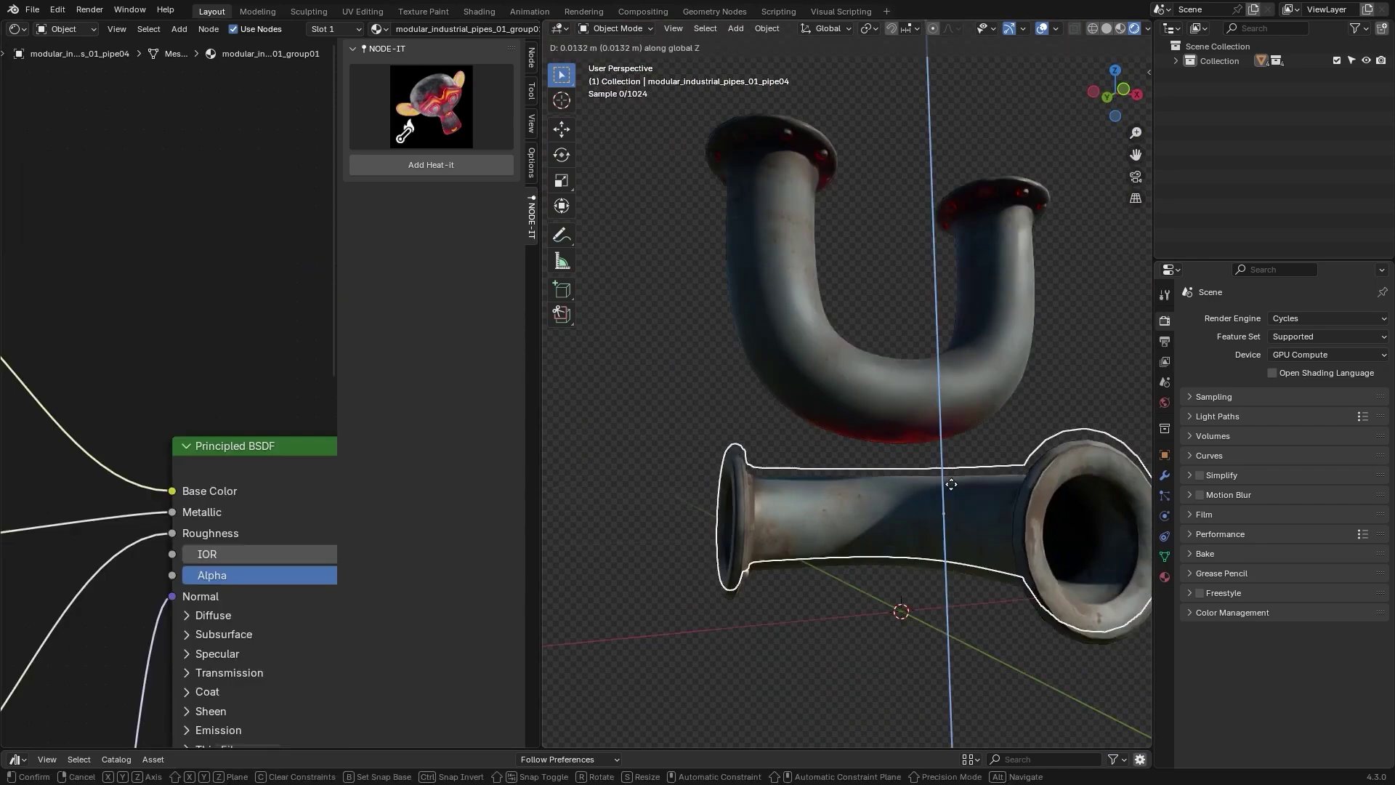
key(Escape)
key(ctrl+z)
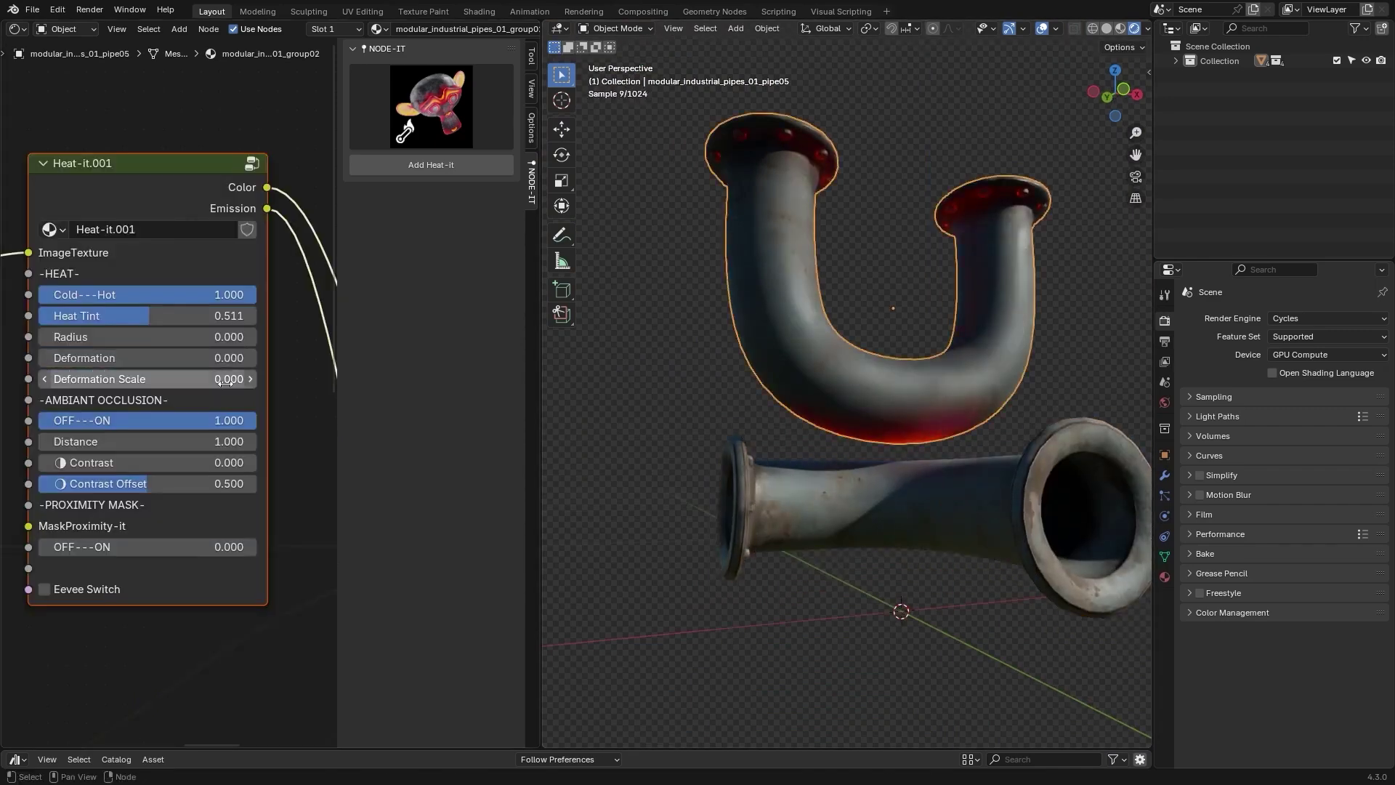
key(ctrl+z)
key(ctrl+z)
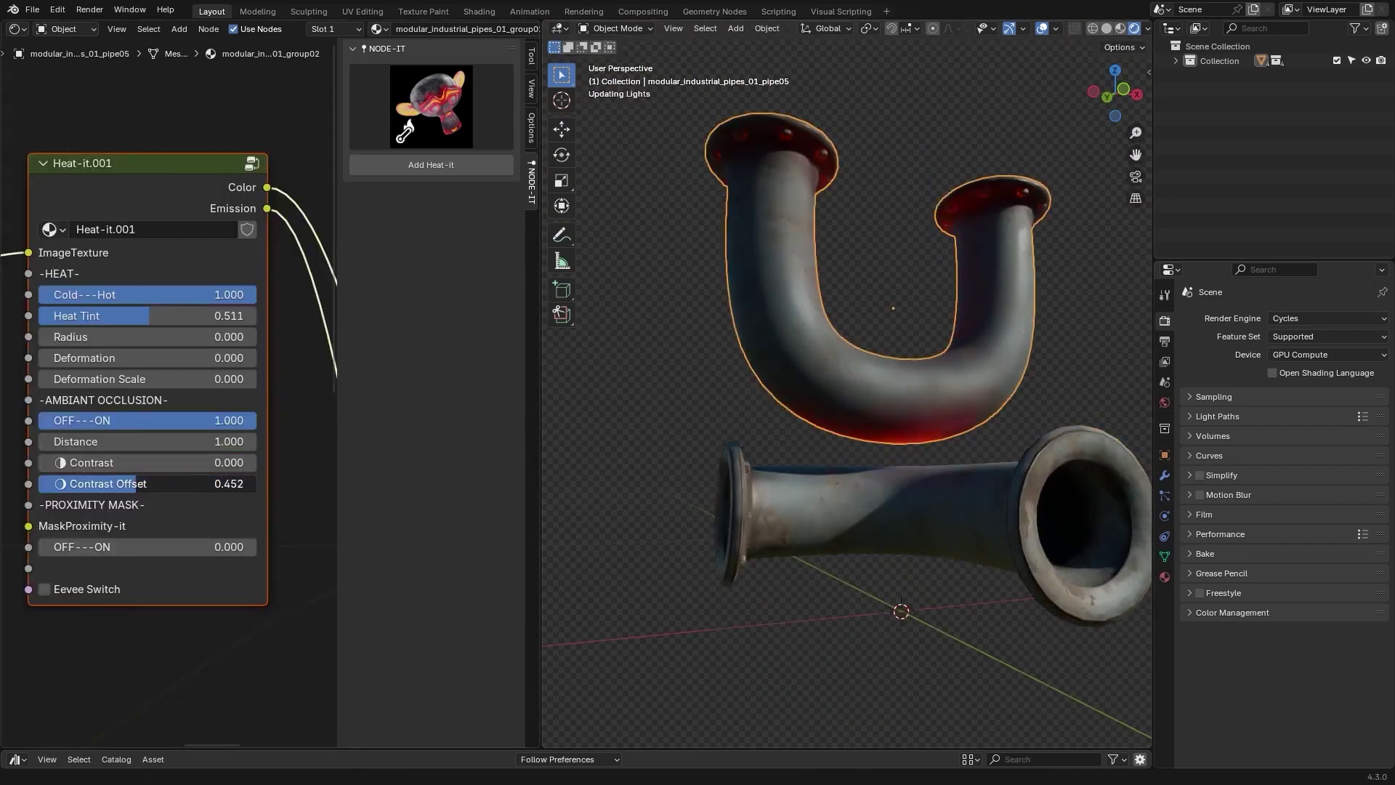
Step: Connect Heat-it to the brass pot's shader and lower Contrast Offset to about 0.207
scroll(846, 392, down, 5)
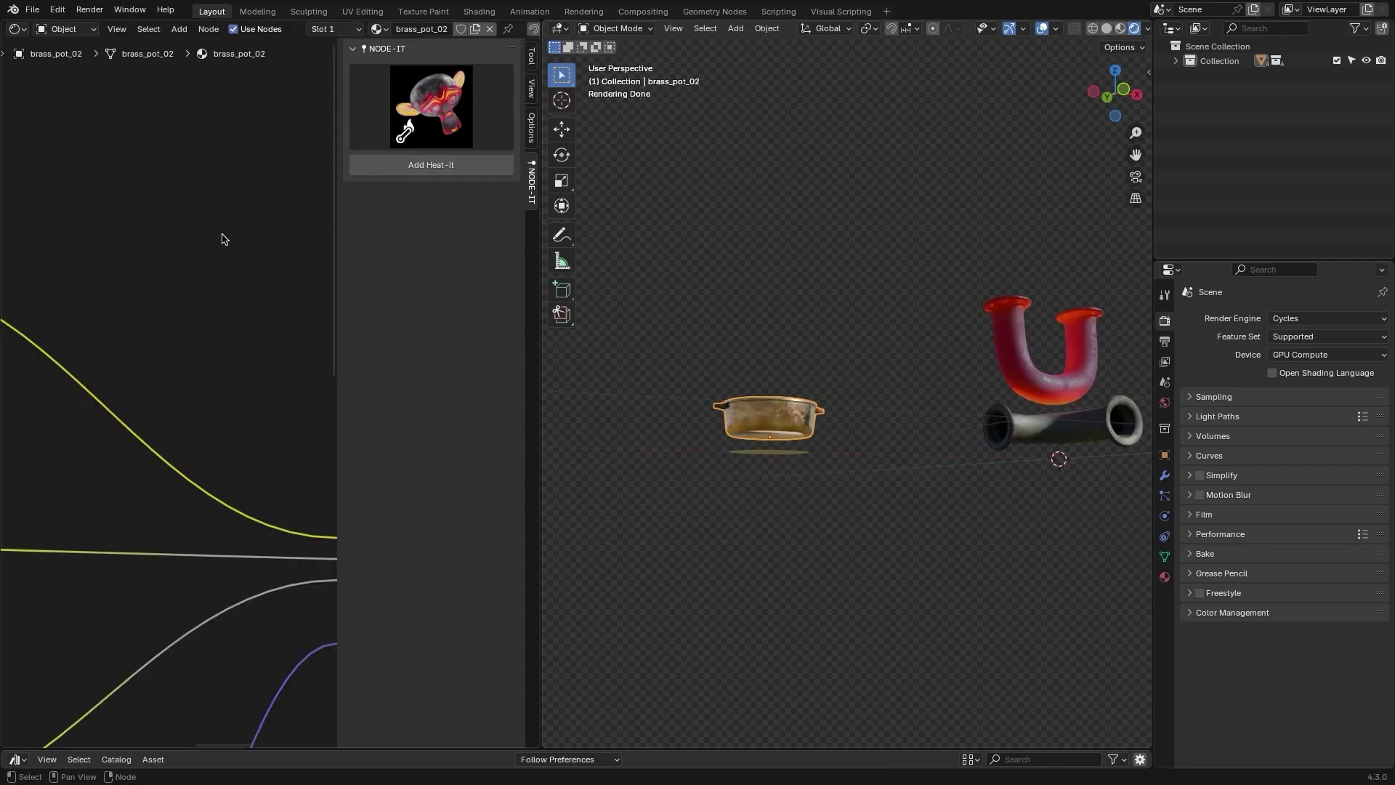
scroll(221, 239, down, 4)
scroll(253, 324, up, 5)
drag(29, 220, 147, 303)
key(KP_Decimal)
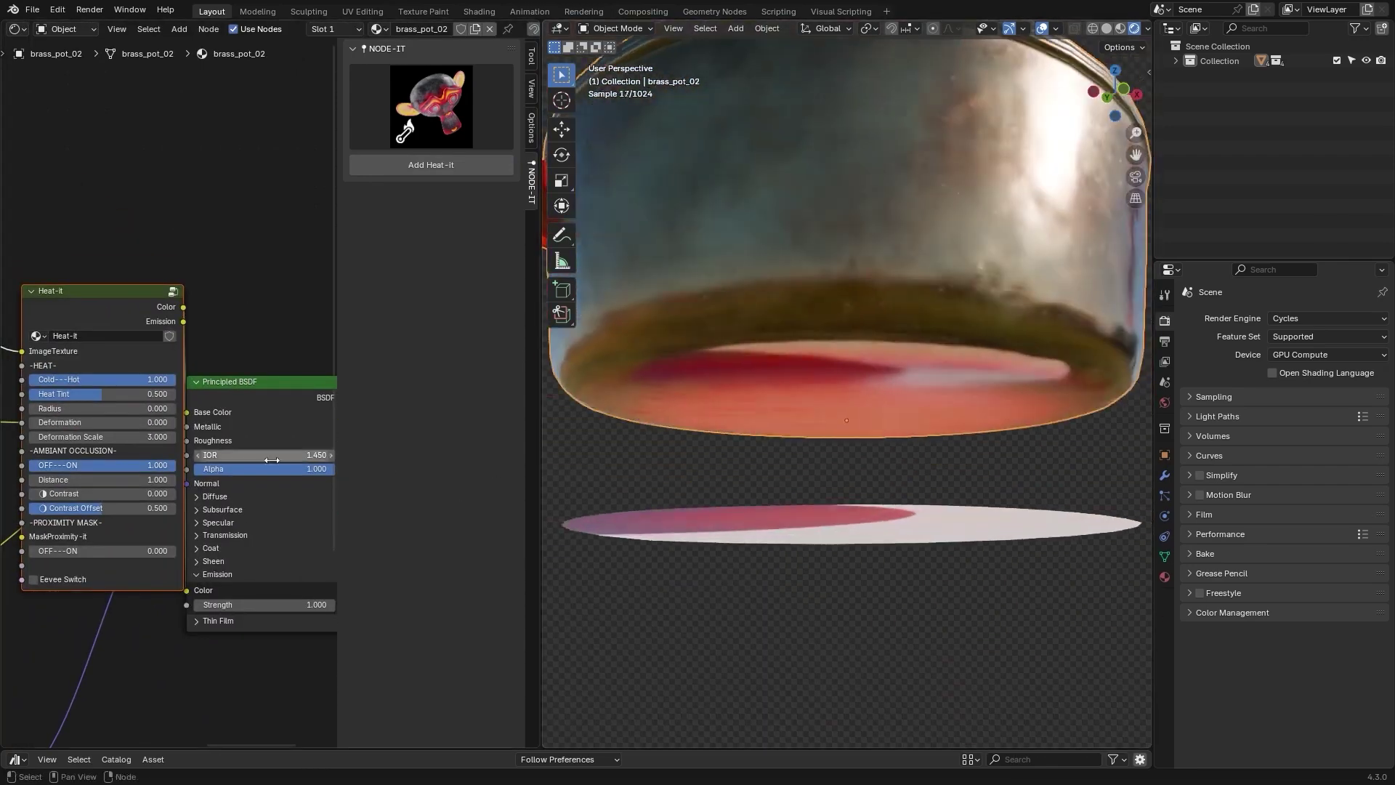
drag(109, 508, 65, 508)
scroll(846, 393, down, 5)
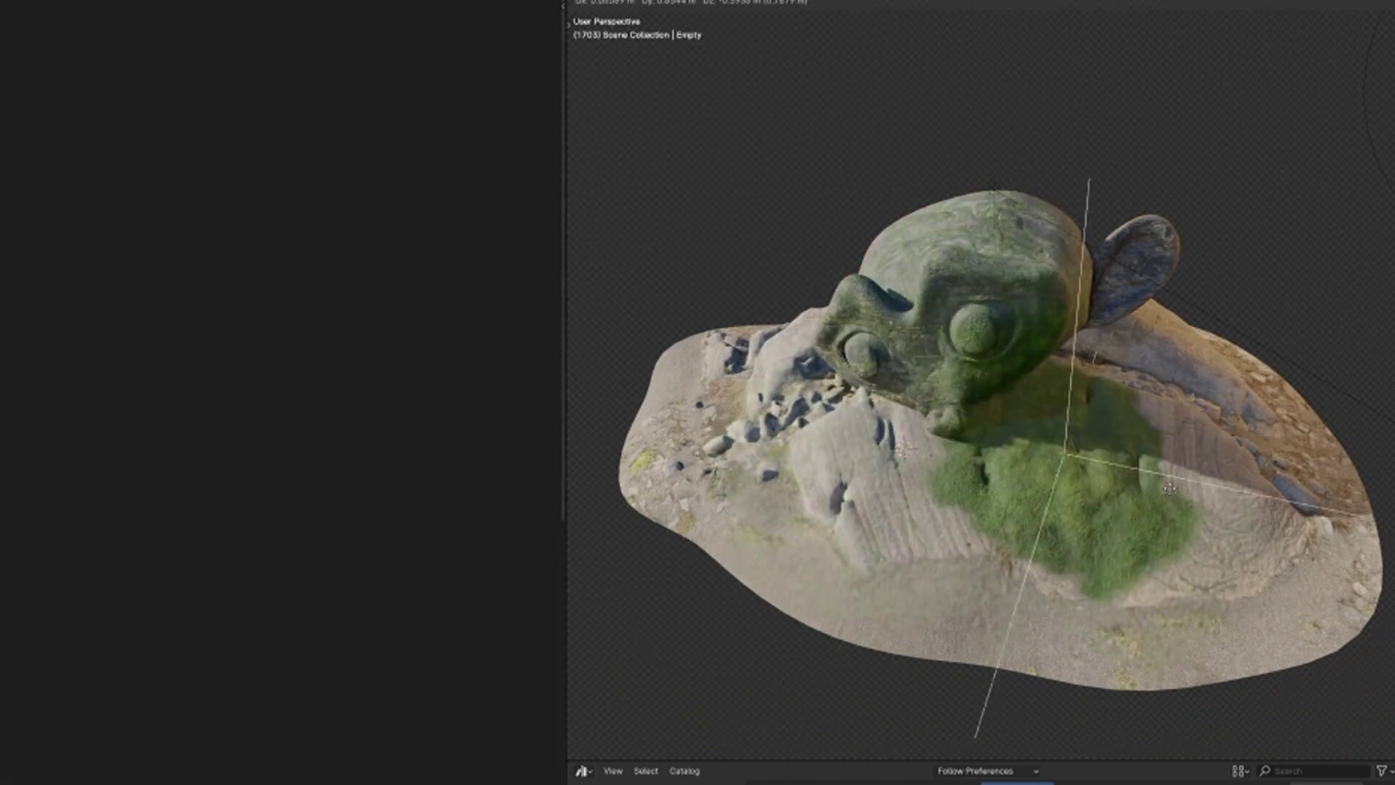
Step: Scale the proximity Empty down over the monkey head, then move it vertically with G Z
key(s)
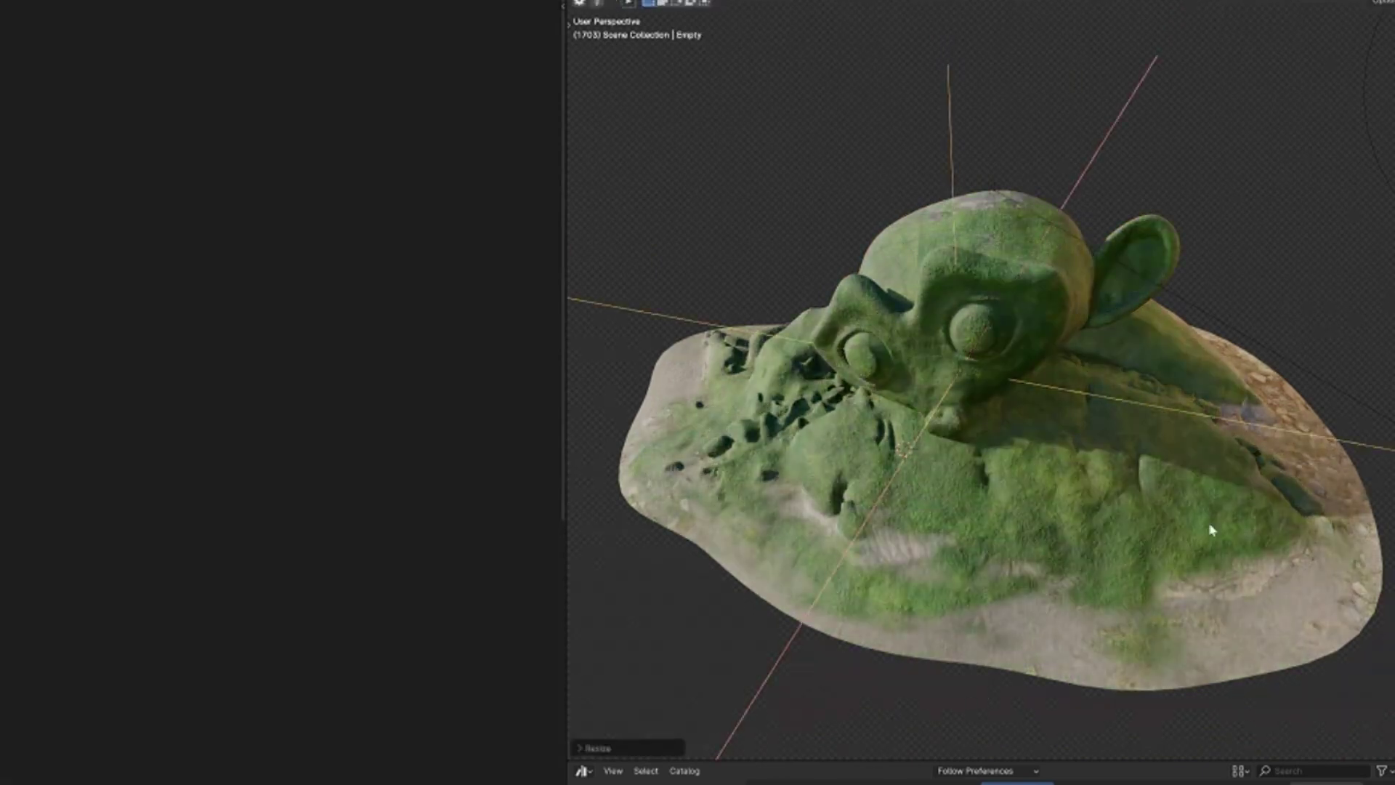
key(Return)
mouse_move(945, 400)
middle_down()
mouse_move(908, 378)
mouse_move(945, 363)
mouse_move(962, 420)
middle_up()
key(g)
key(z)
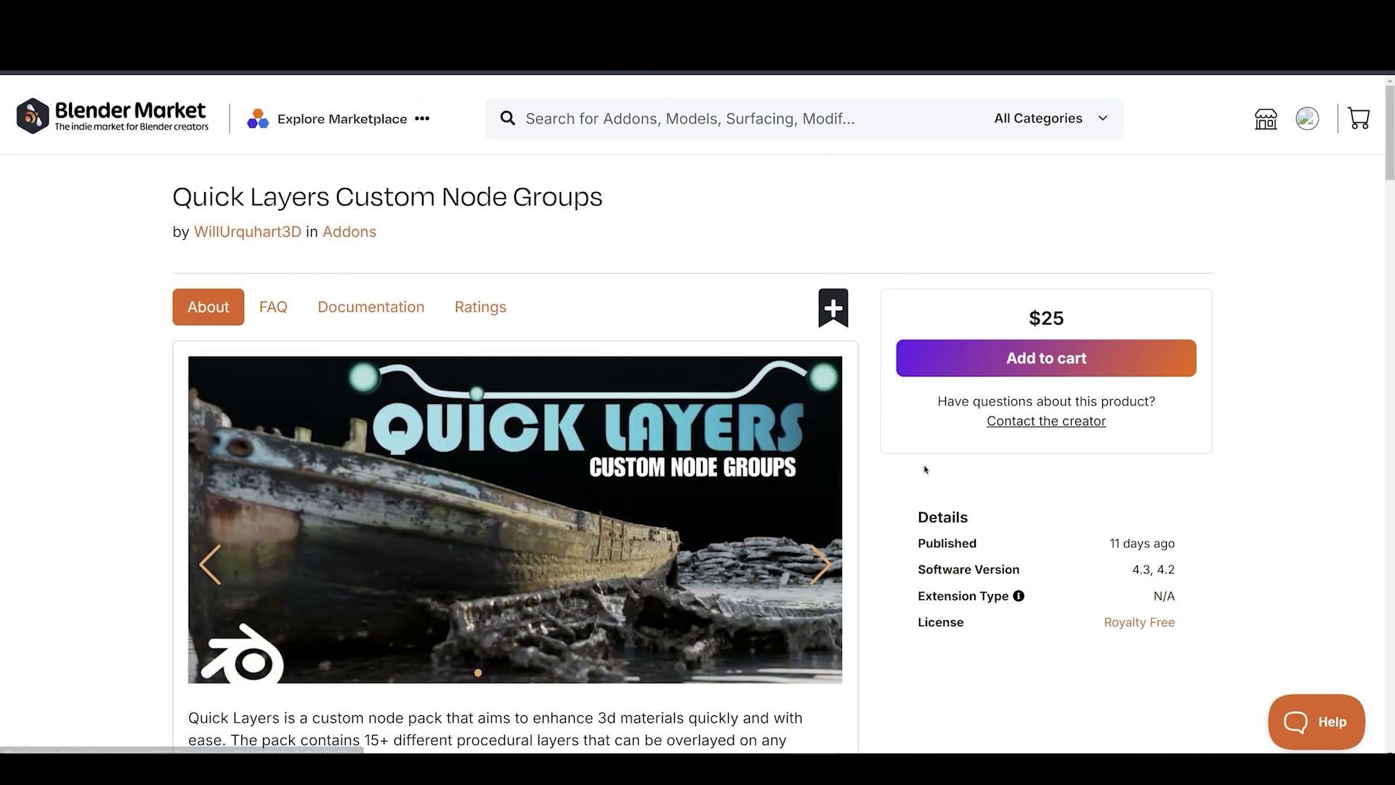
Step: Scroll the Quick Layers product page down to the GENERAL node group list
scroll(925, 469, down, 3)
scroll(924, 465, down, 4)
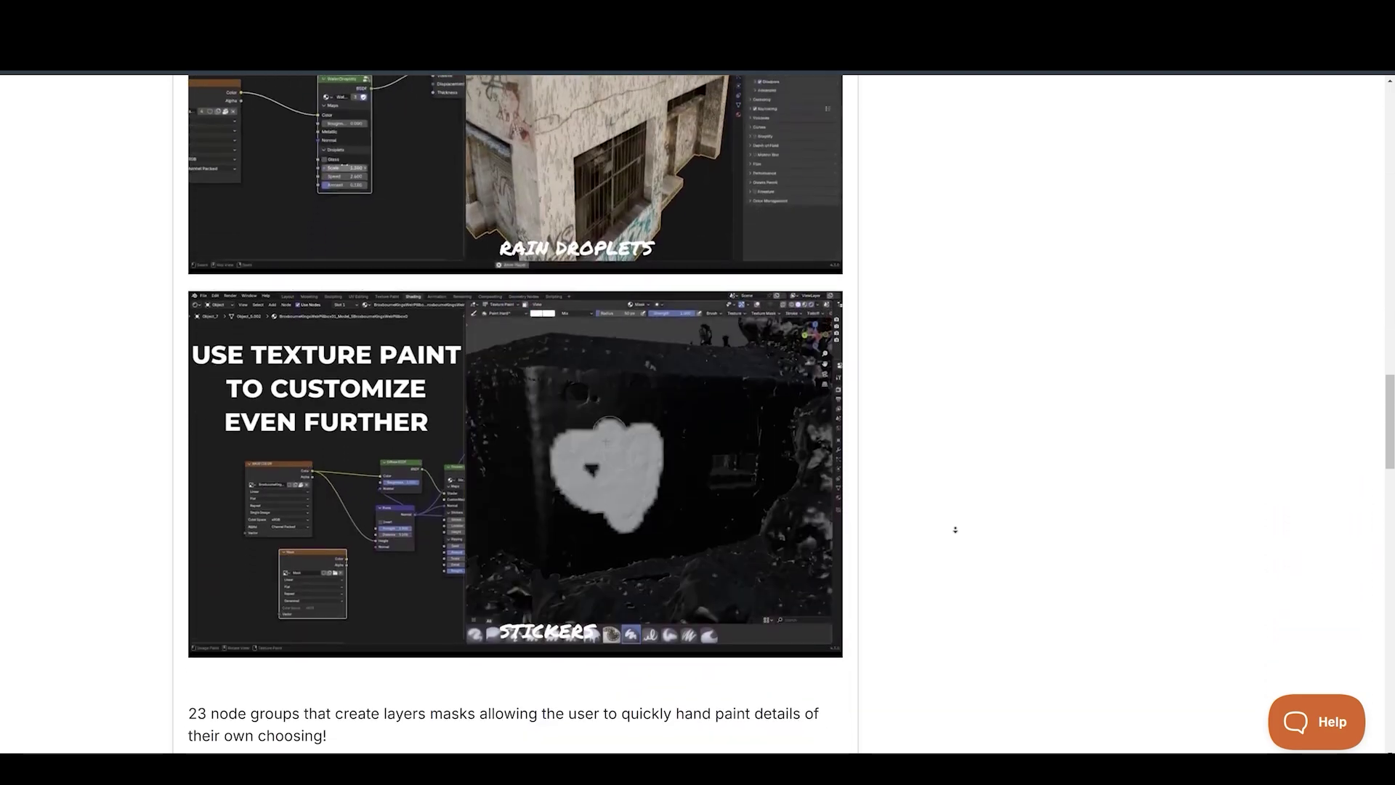
scroll(956, 530, down, 3)
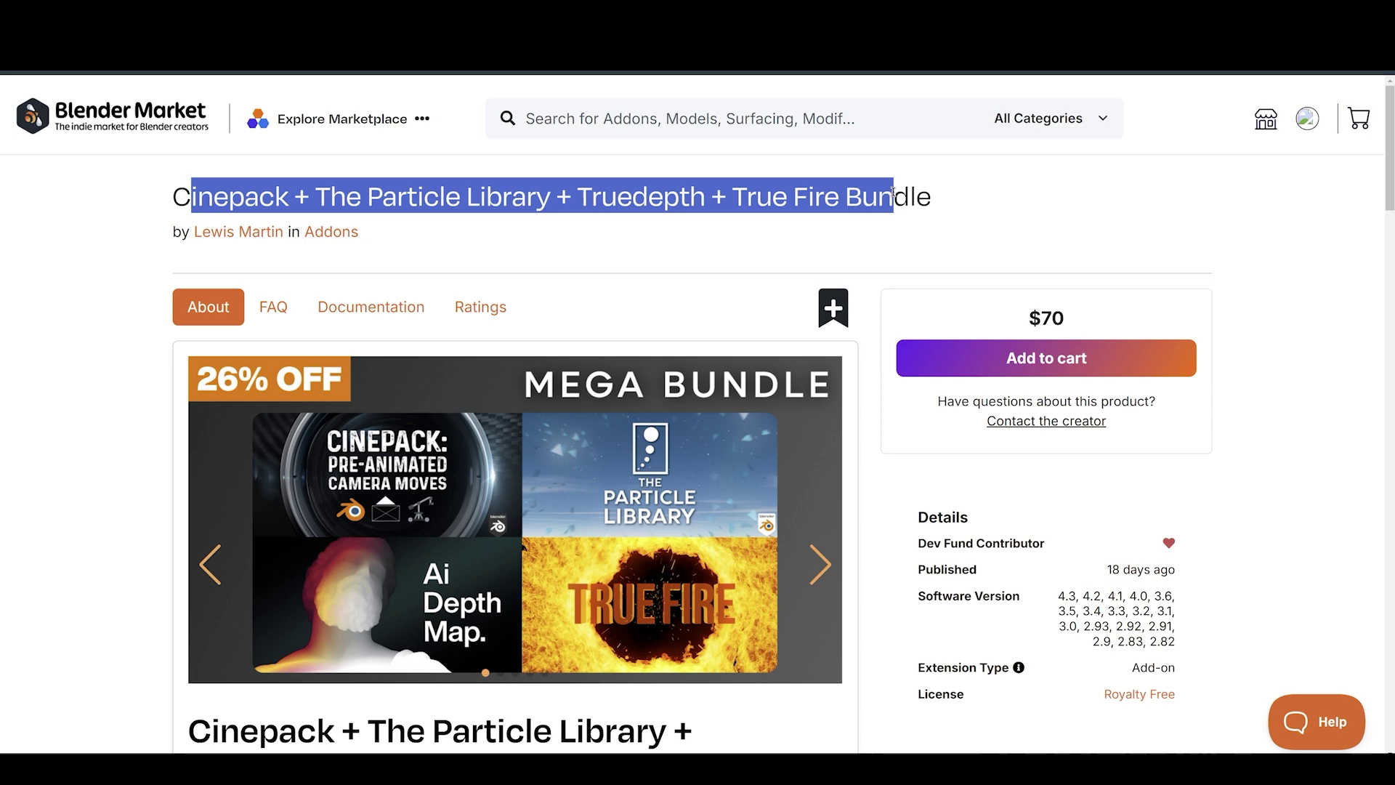
Step: Cycle through the Cinepack preview images, including AI Depth Map and True Fire, then scroll to Package Includes
click(965, 210)
click(829, 570)
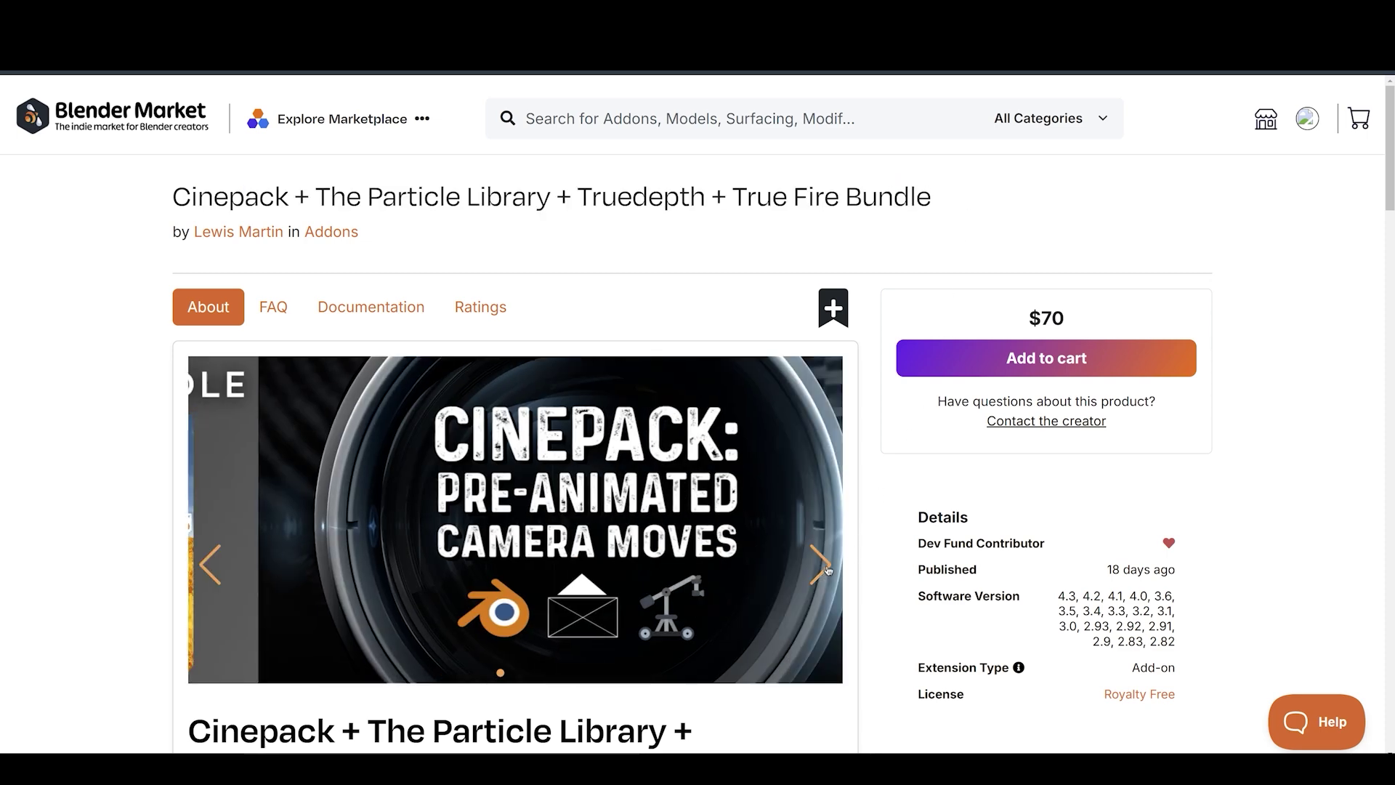
click(829, 570)
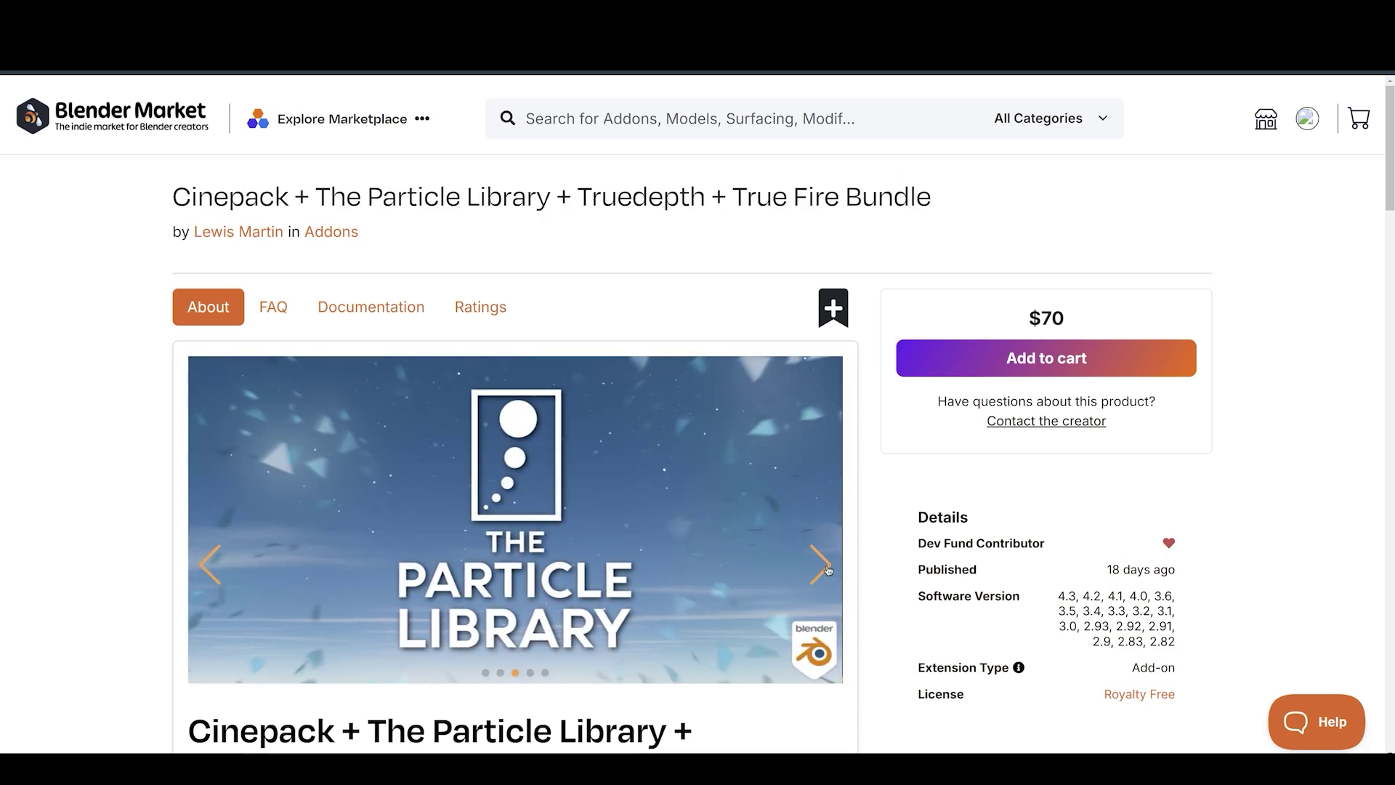
click(829, 570)
click(829, 570)
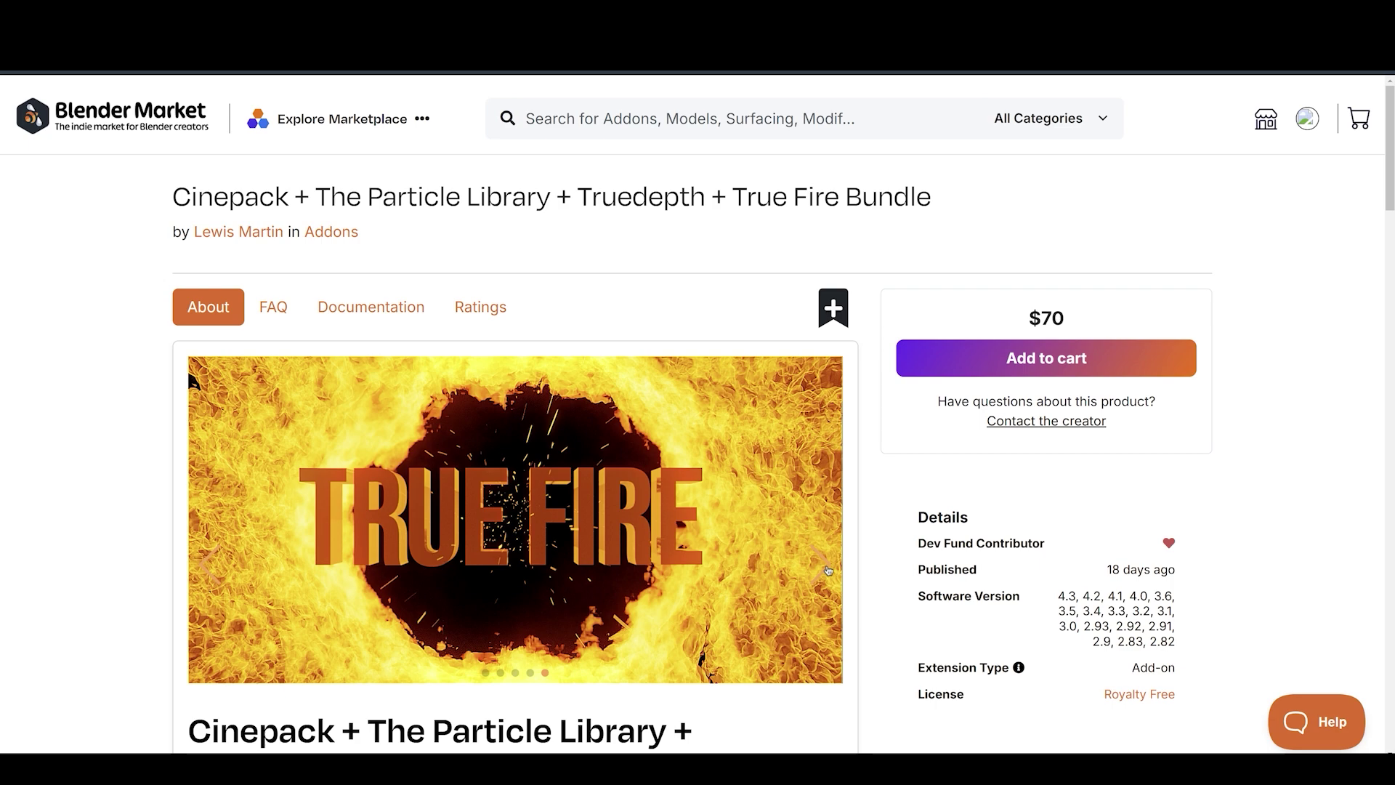
click(829, 570)
scroll(901, 468, down, 4)
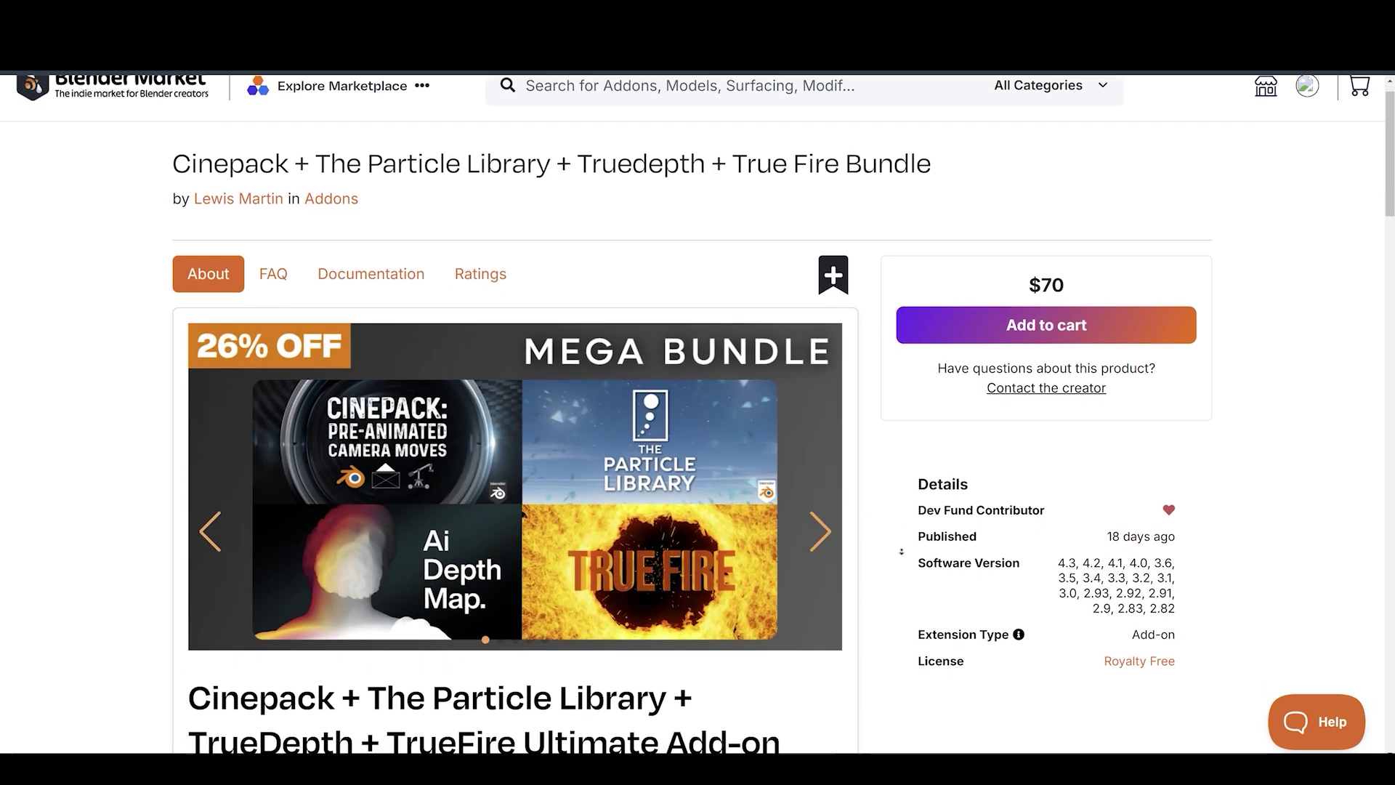
scroll(899, 551, down, 5)
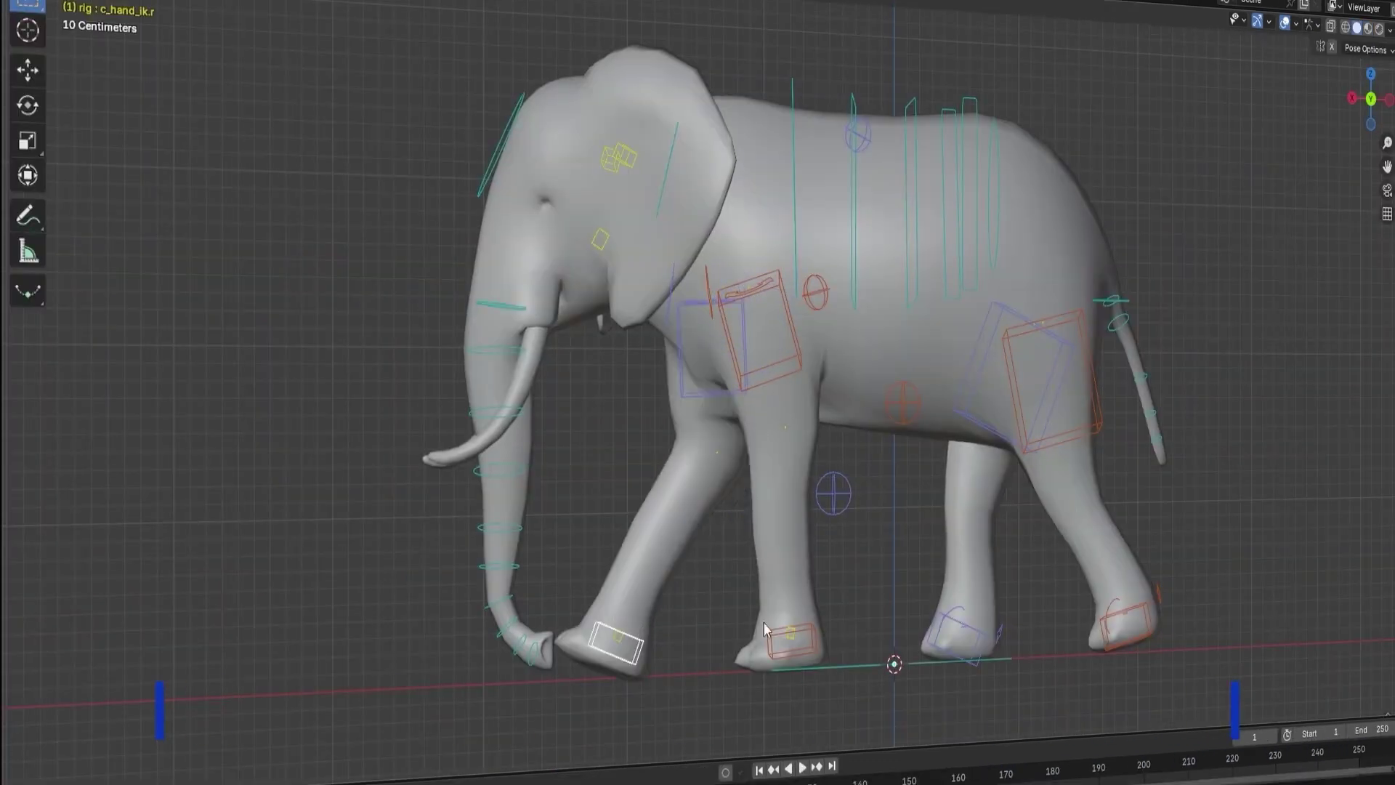
Step: Select the elephant's head control and rotate it so the ears and trunk swing into a new pose
click(952, 583)
right_click(951, 583)
click(547, 303)
key(r)
right_click(643, 349)
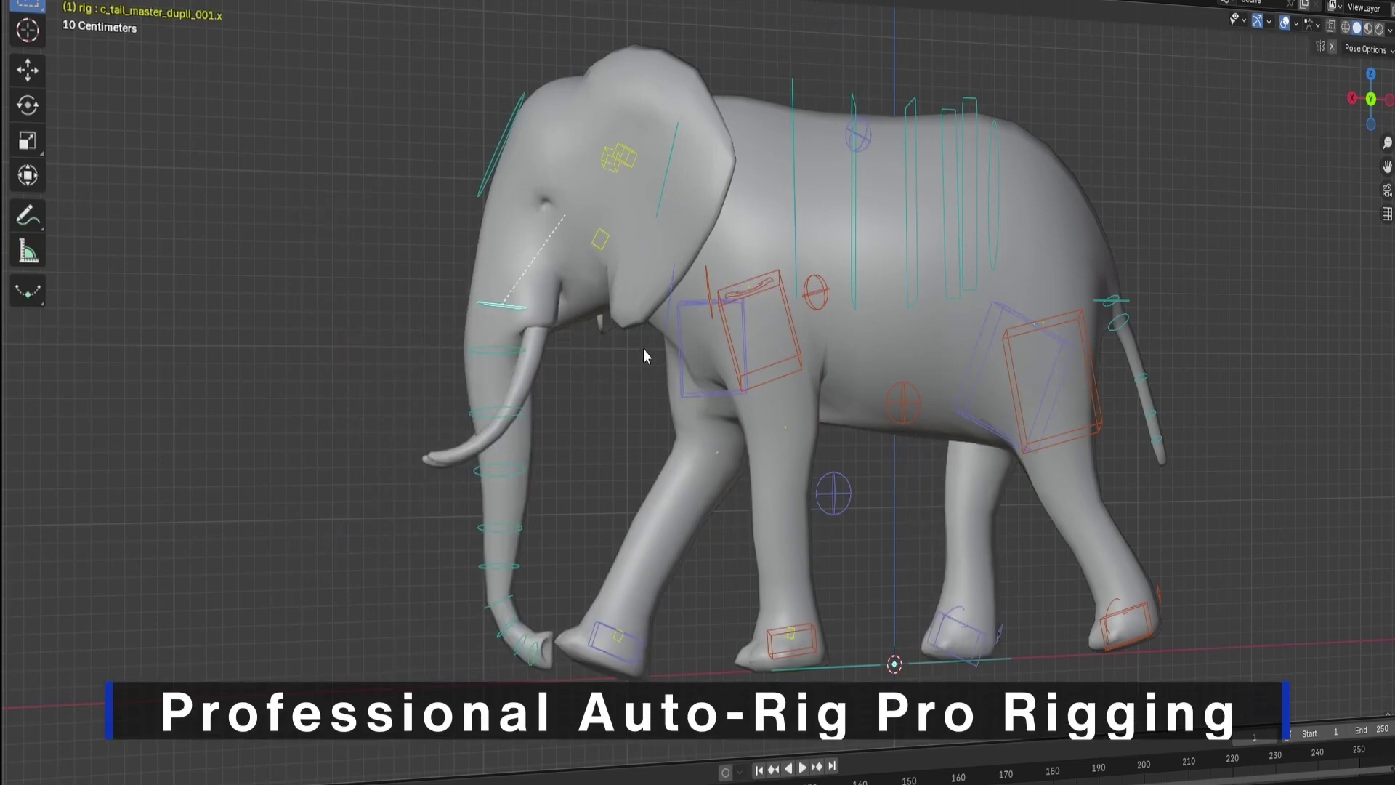
click(501, 149)
key(r)
click(619, 160)
click(579, 161)
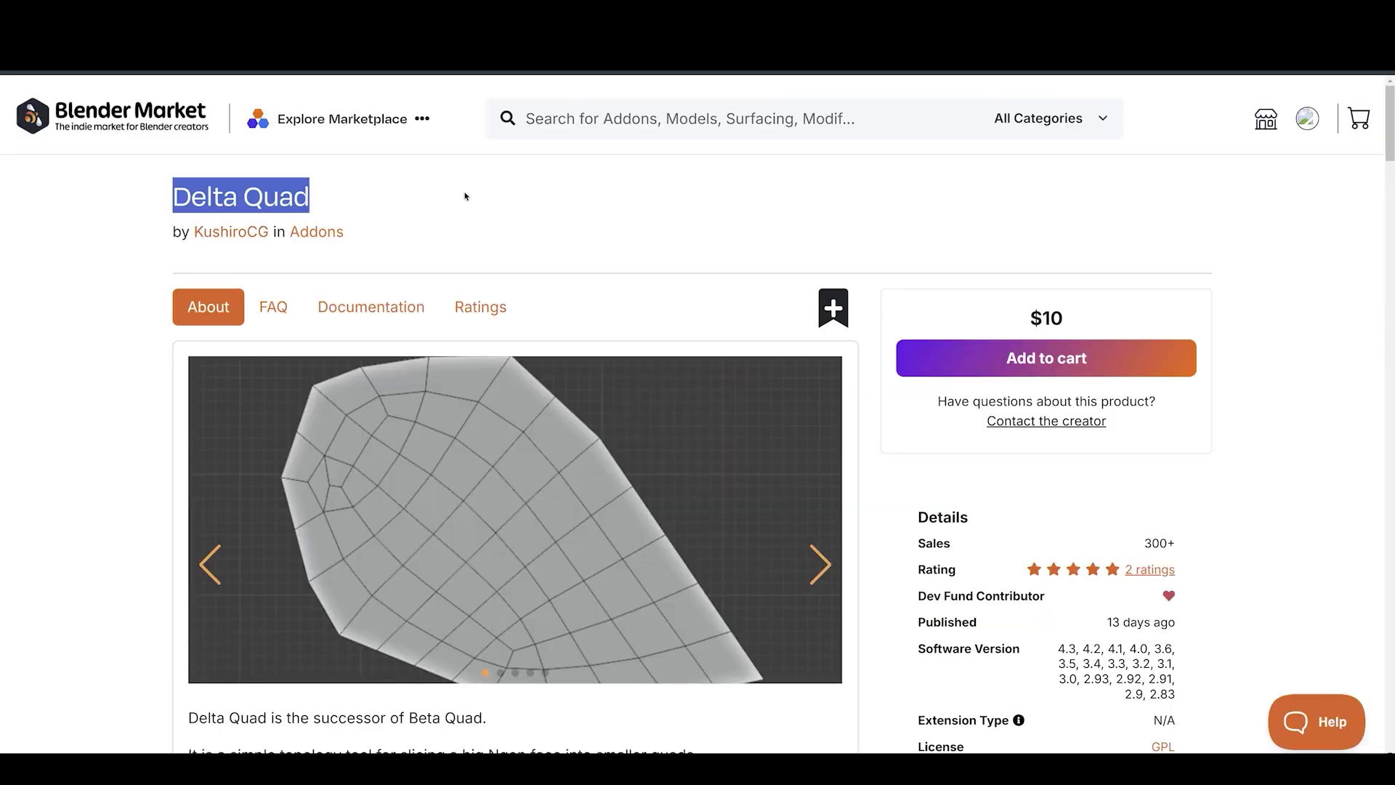
click(821, 565)
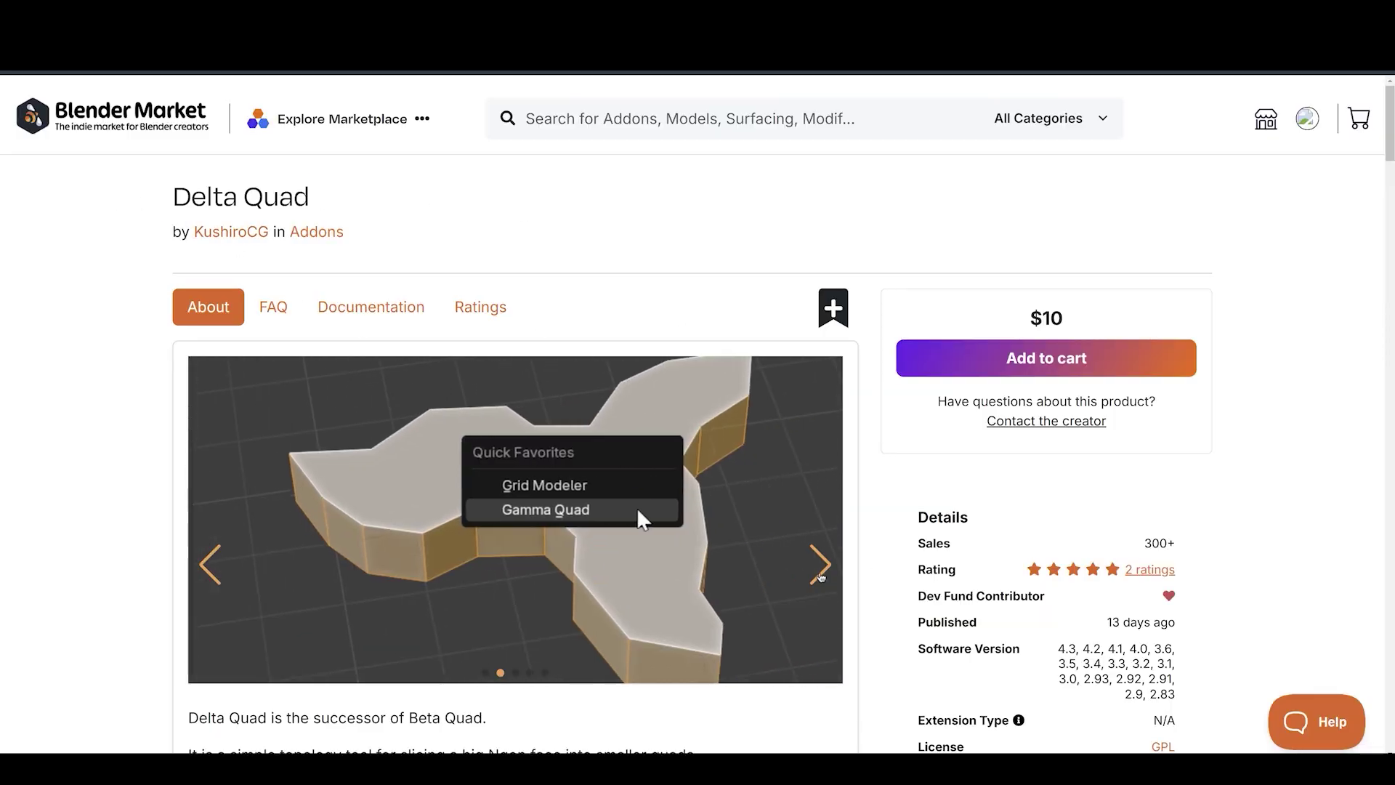
click(820, 573)
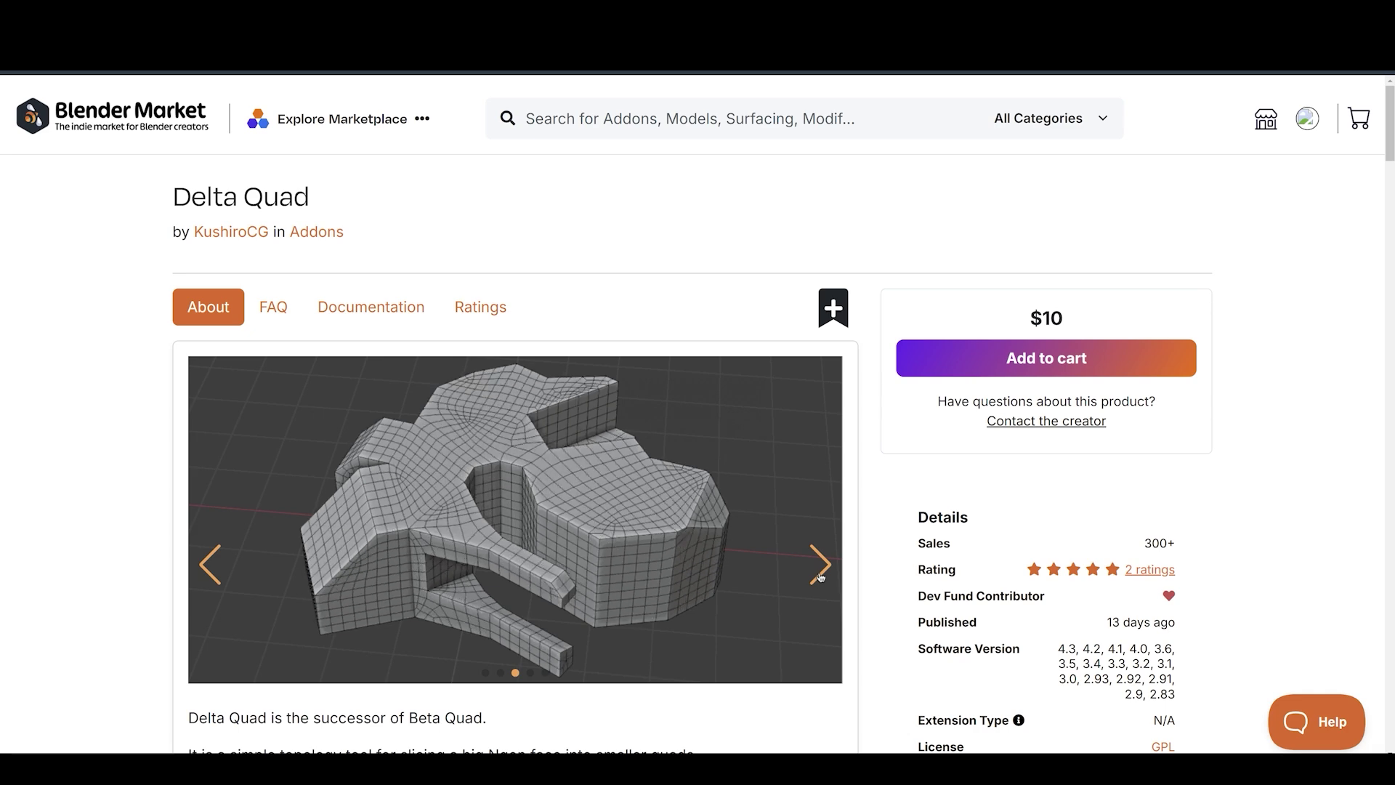
click(820, 574)
click(820, 574)
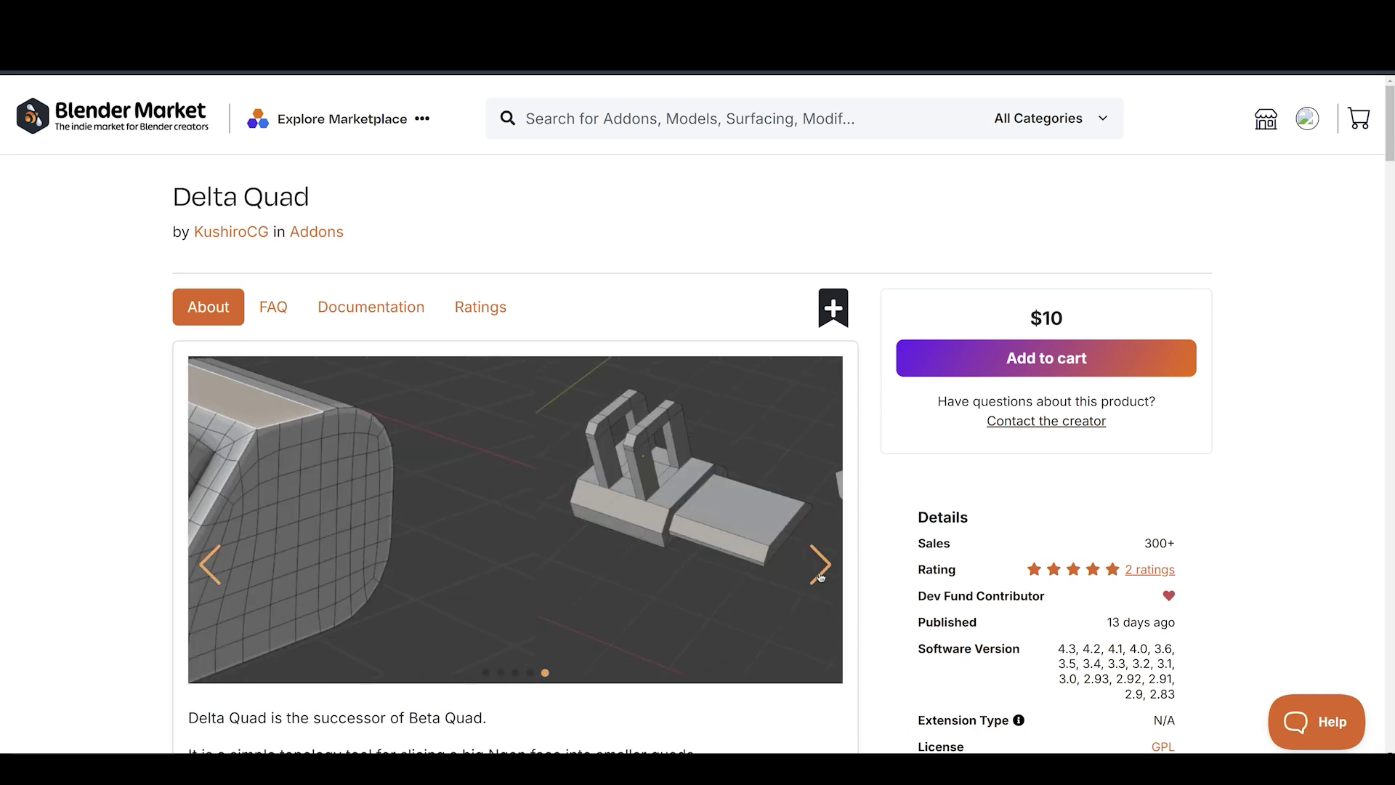
click(820, 574)
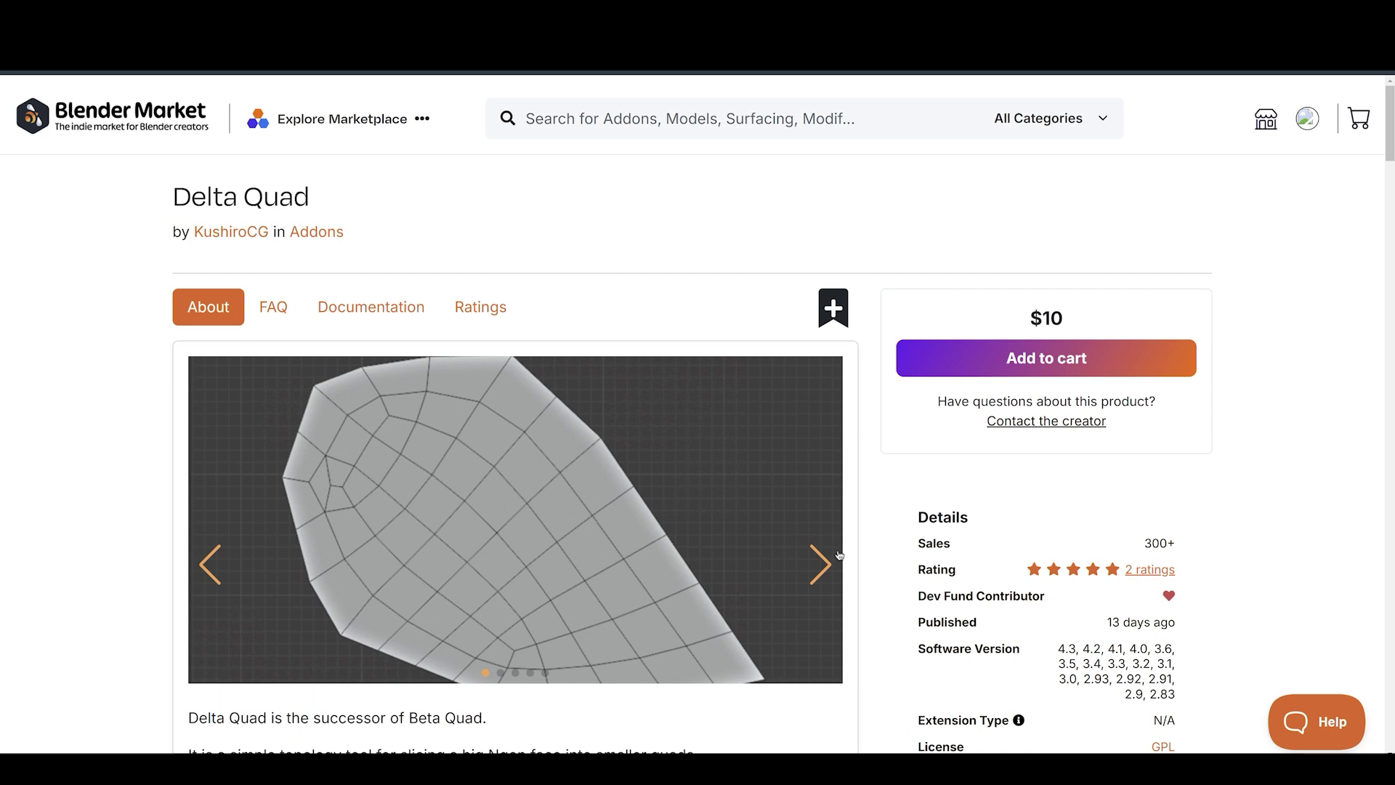
Step: Scroll the Delta Quad page past the mesh GIFs to the N-gons → Quads → Sub-division spaceship image
scroll(869, 530, down, 5)
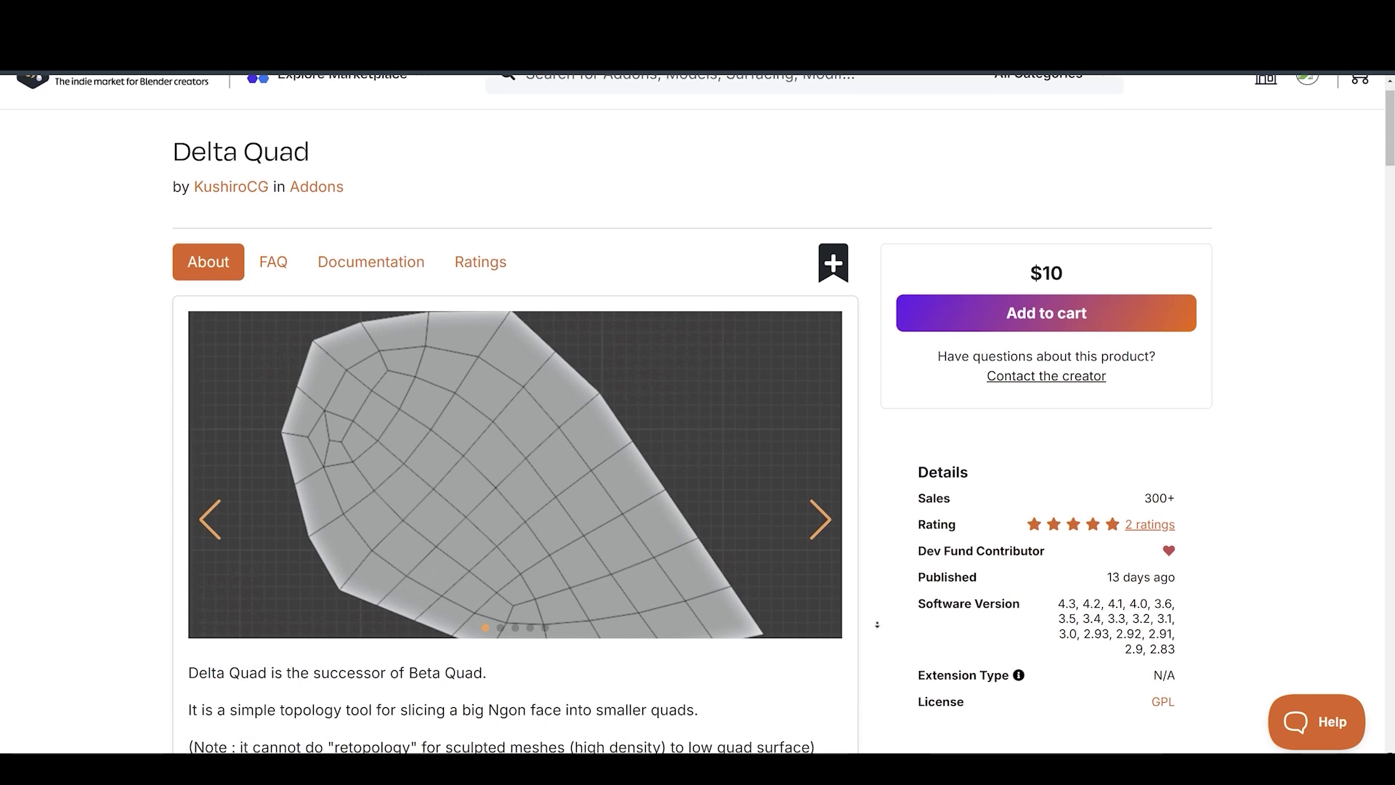
scroll(890, 587, down, 2)
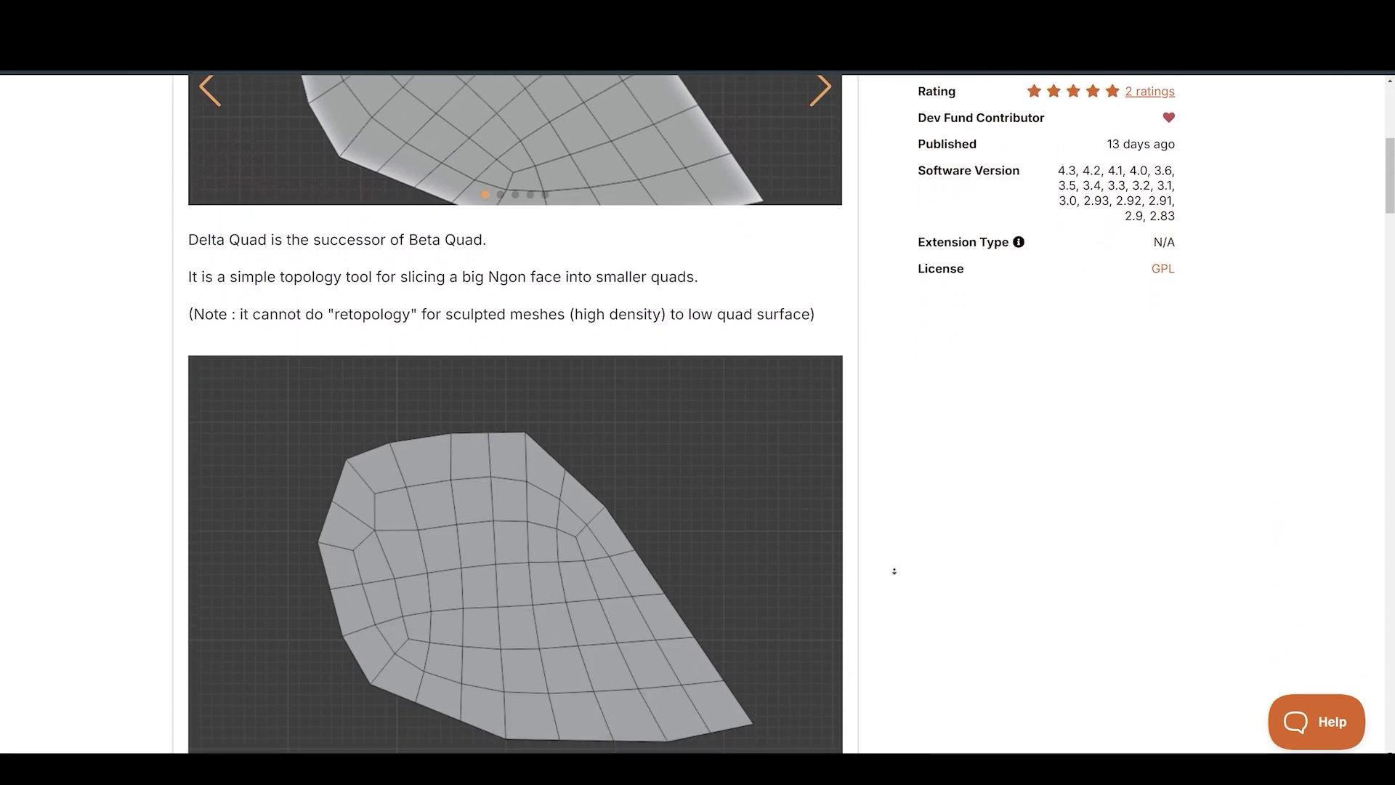
scroll(900, 552, down, 2)
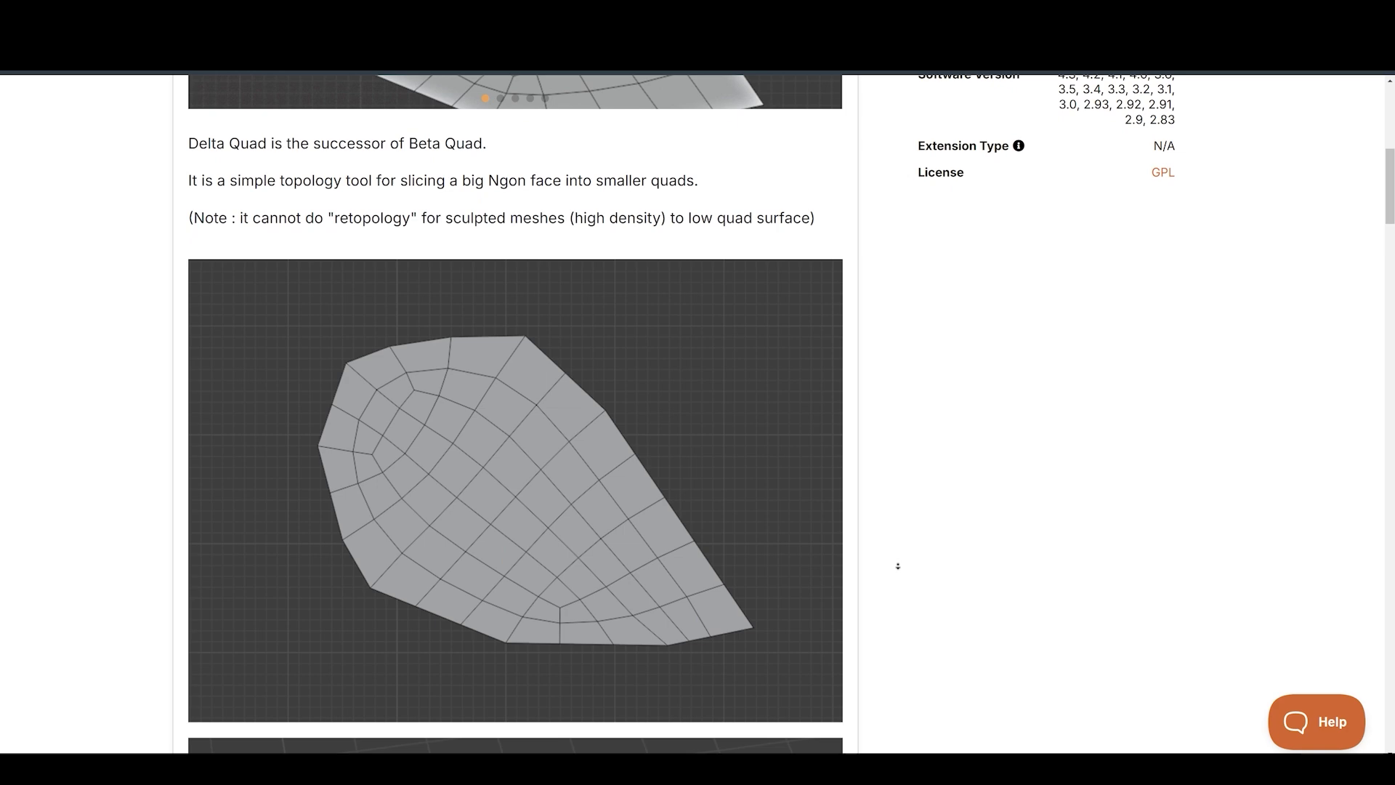
scroll(898, 566, down, 2)
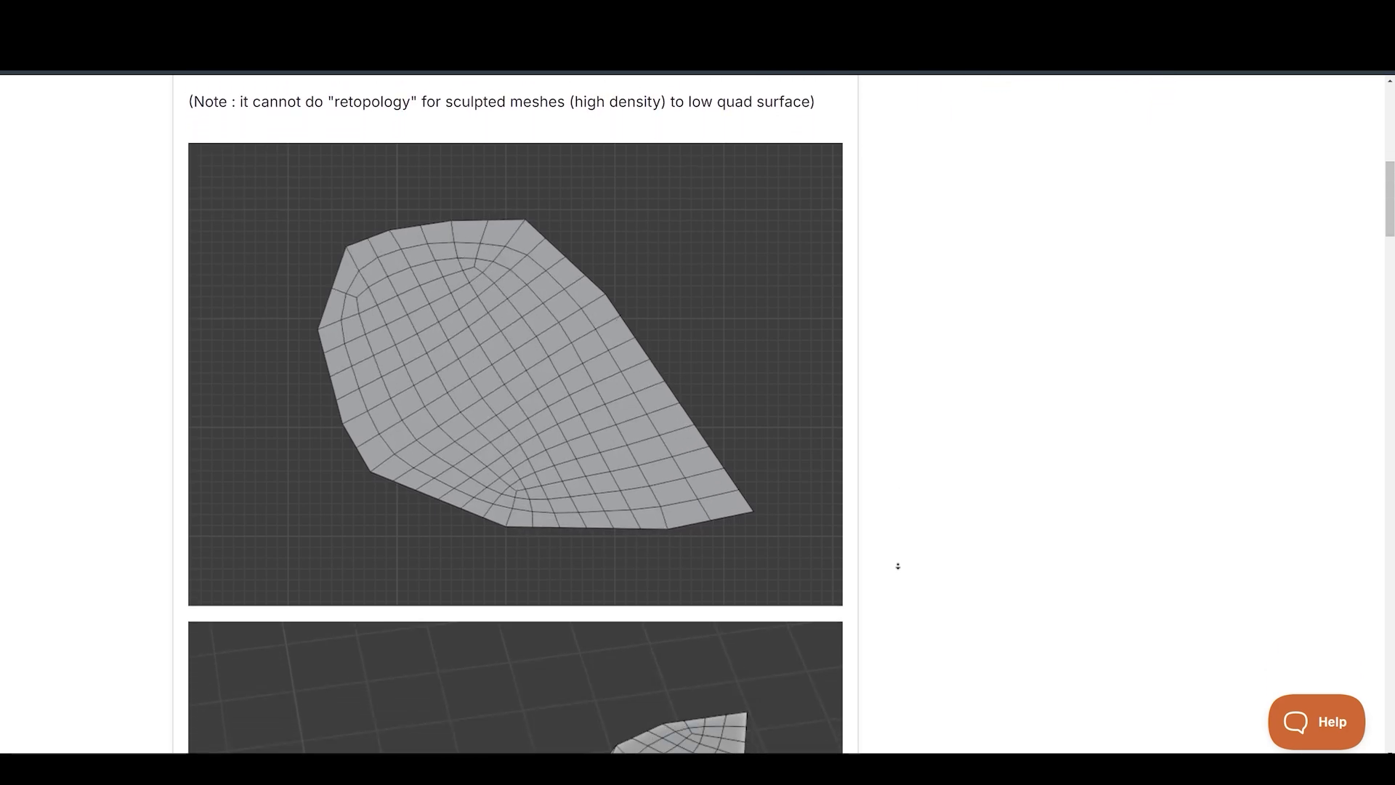
scroll(898, 566, down, 2)
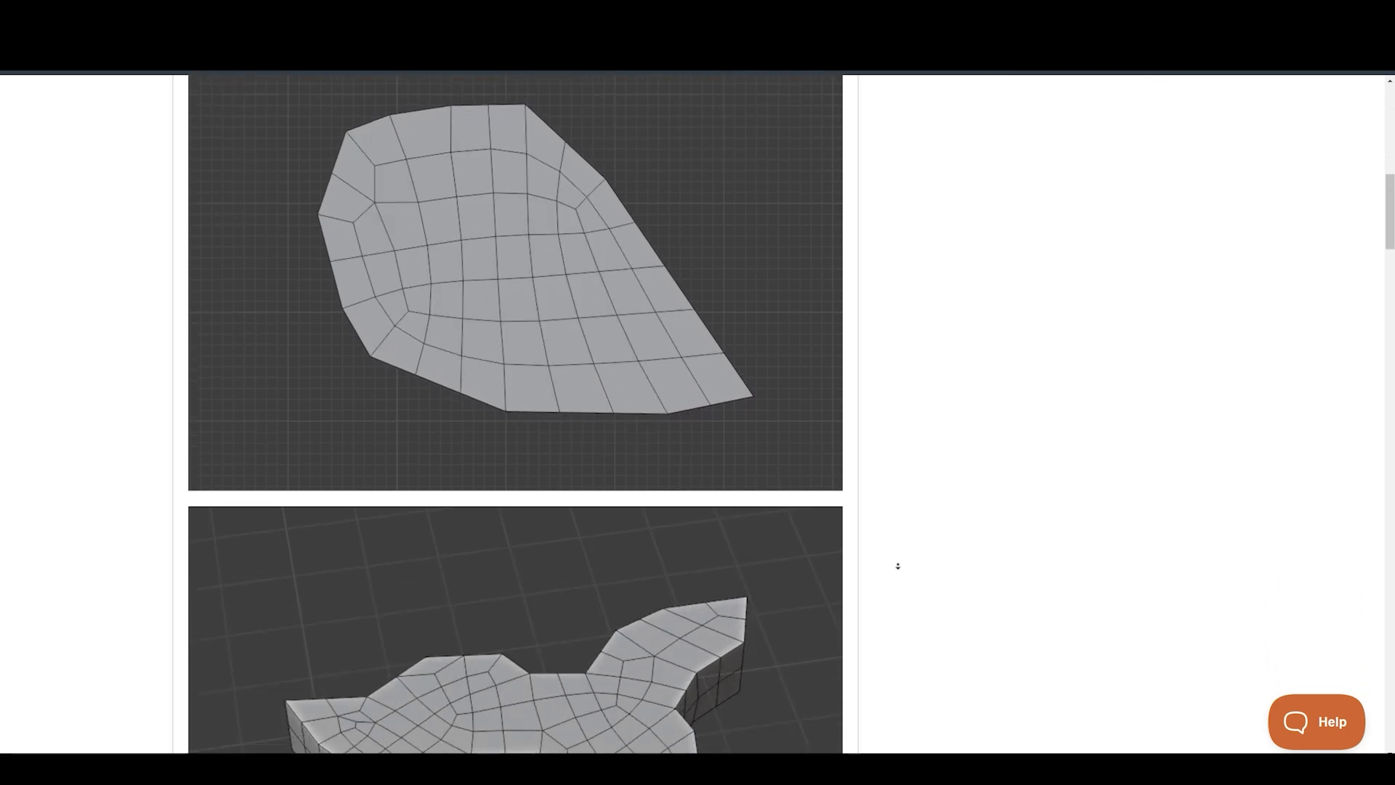
scroll(898, 566, down, 2)
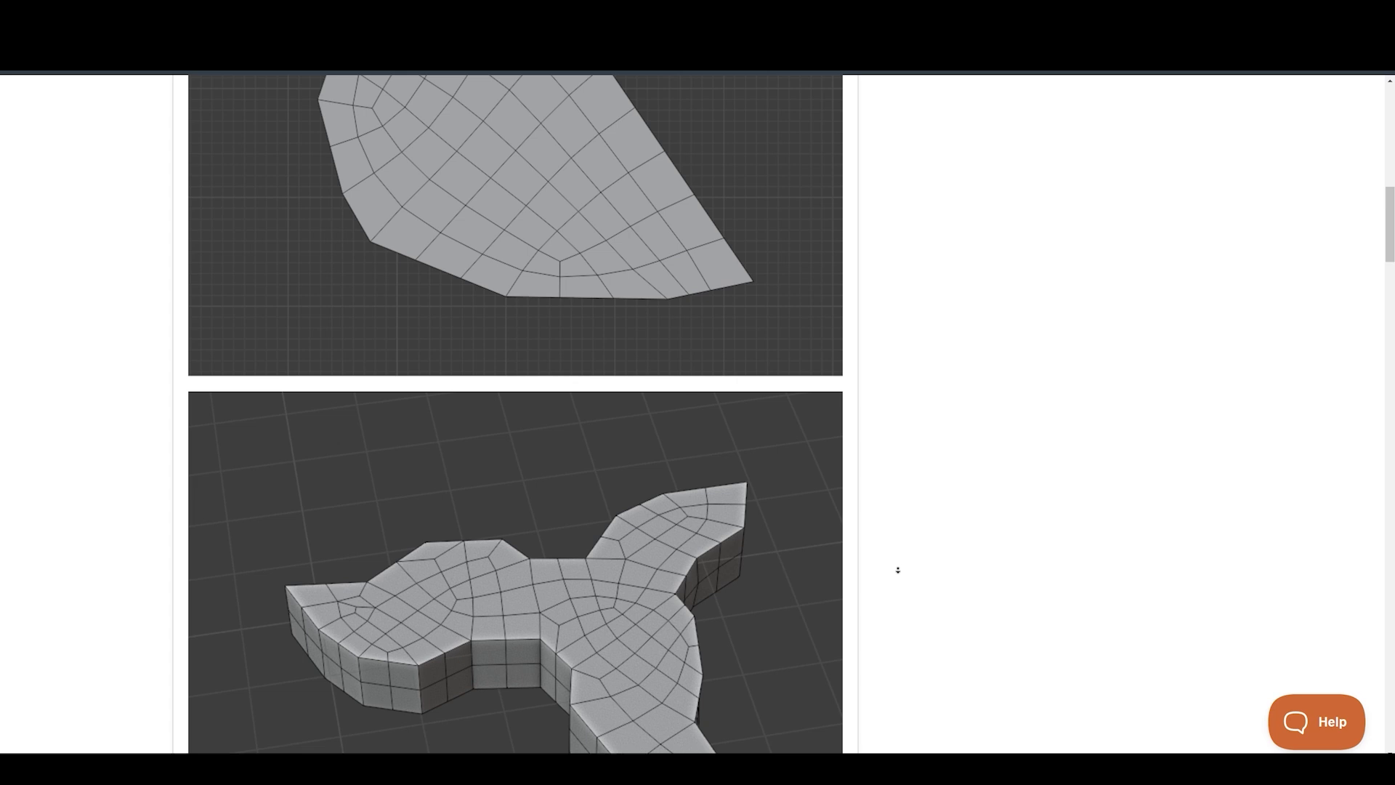
scroll(898, 575, down, 2)
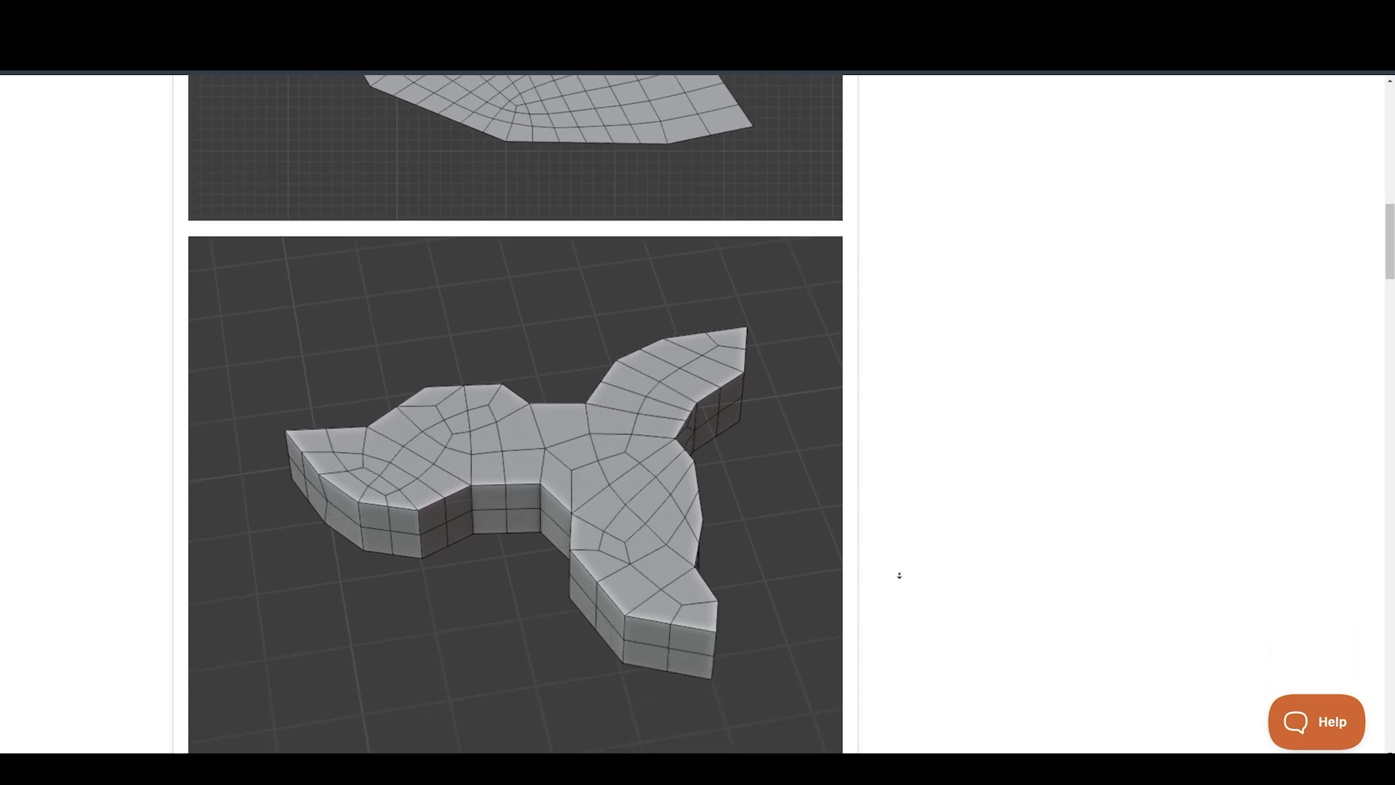
scroll(899, 575, down, 2)
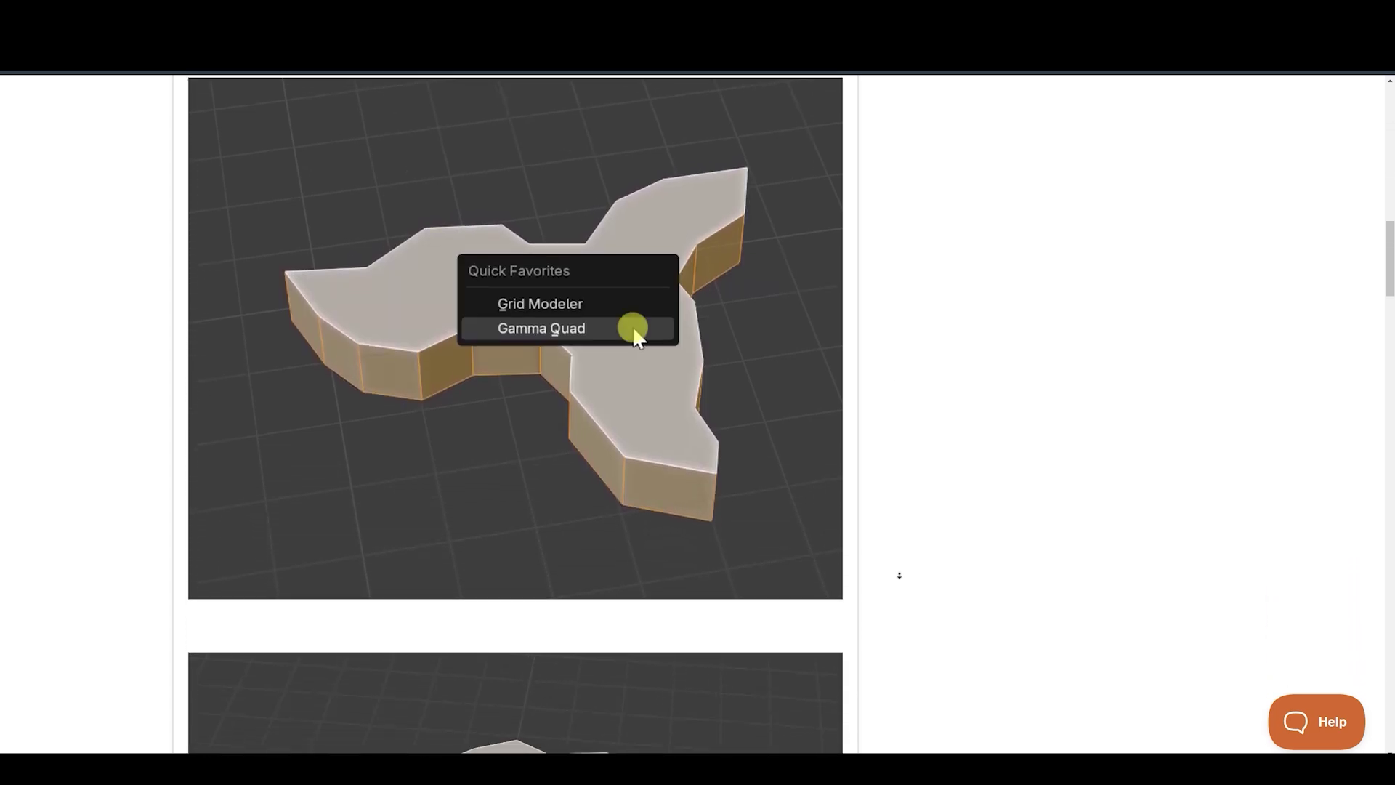
scroll(899, 575, down, 2)
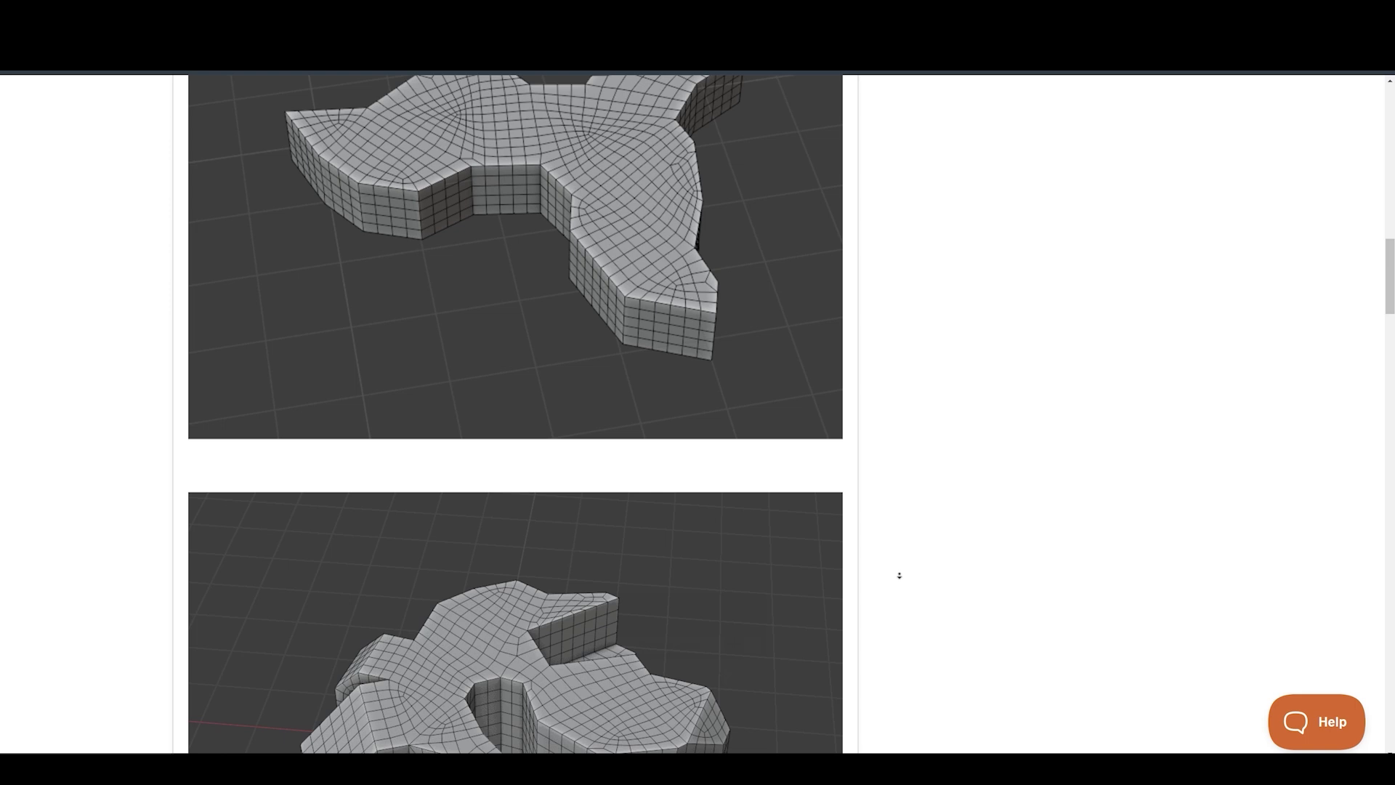
scroll(899, 575, down, 2)
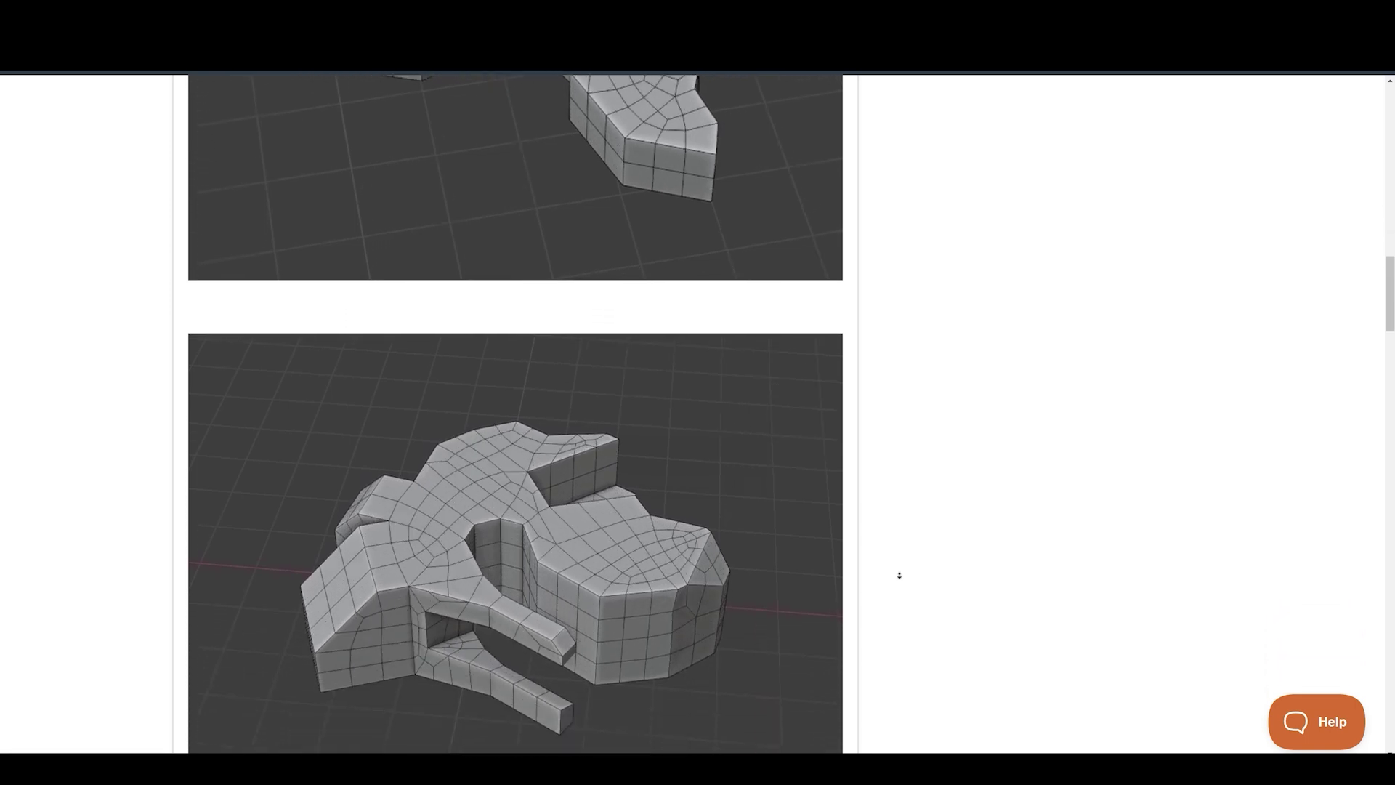
scroll(899, 575, down, 2)
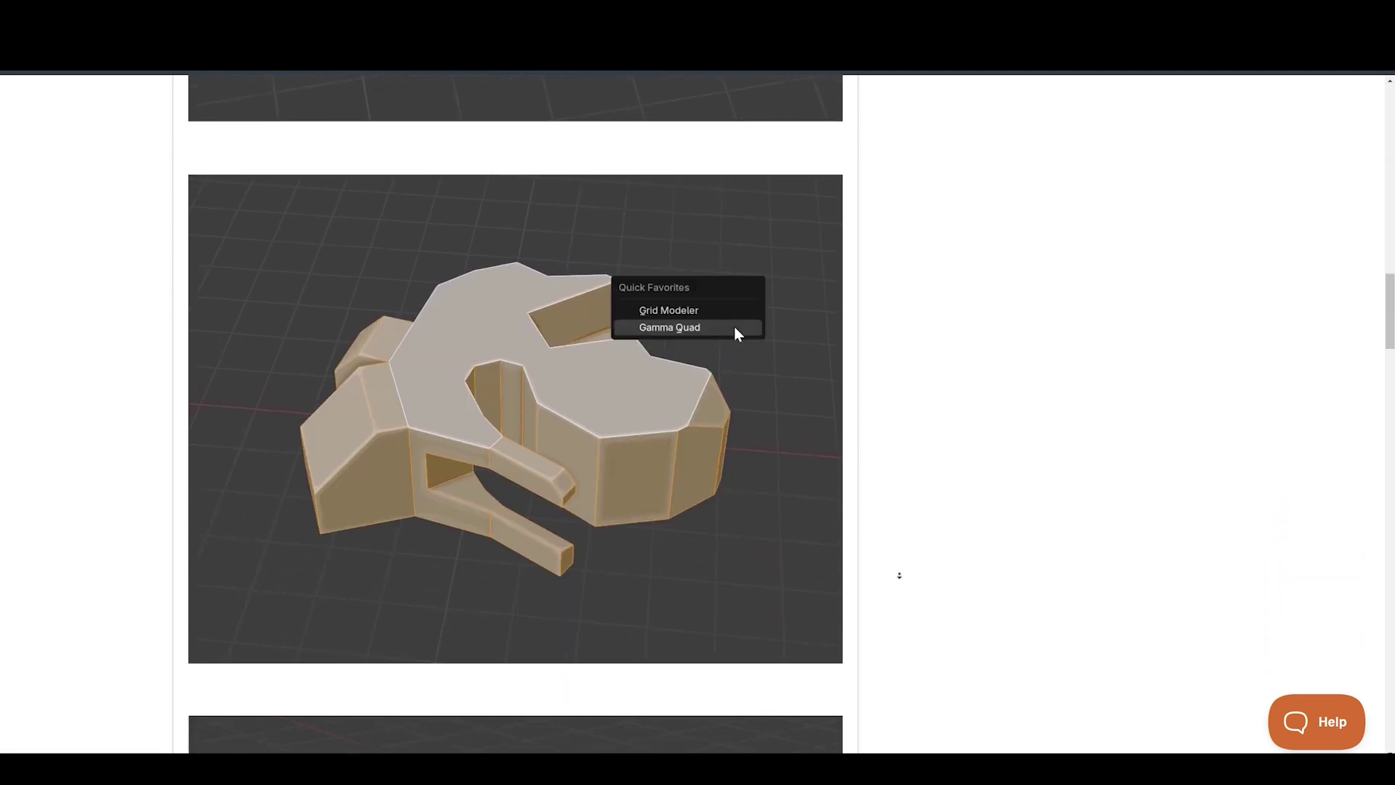
scroll(899, 574, down, 2)
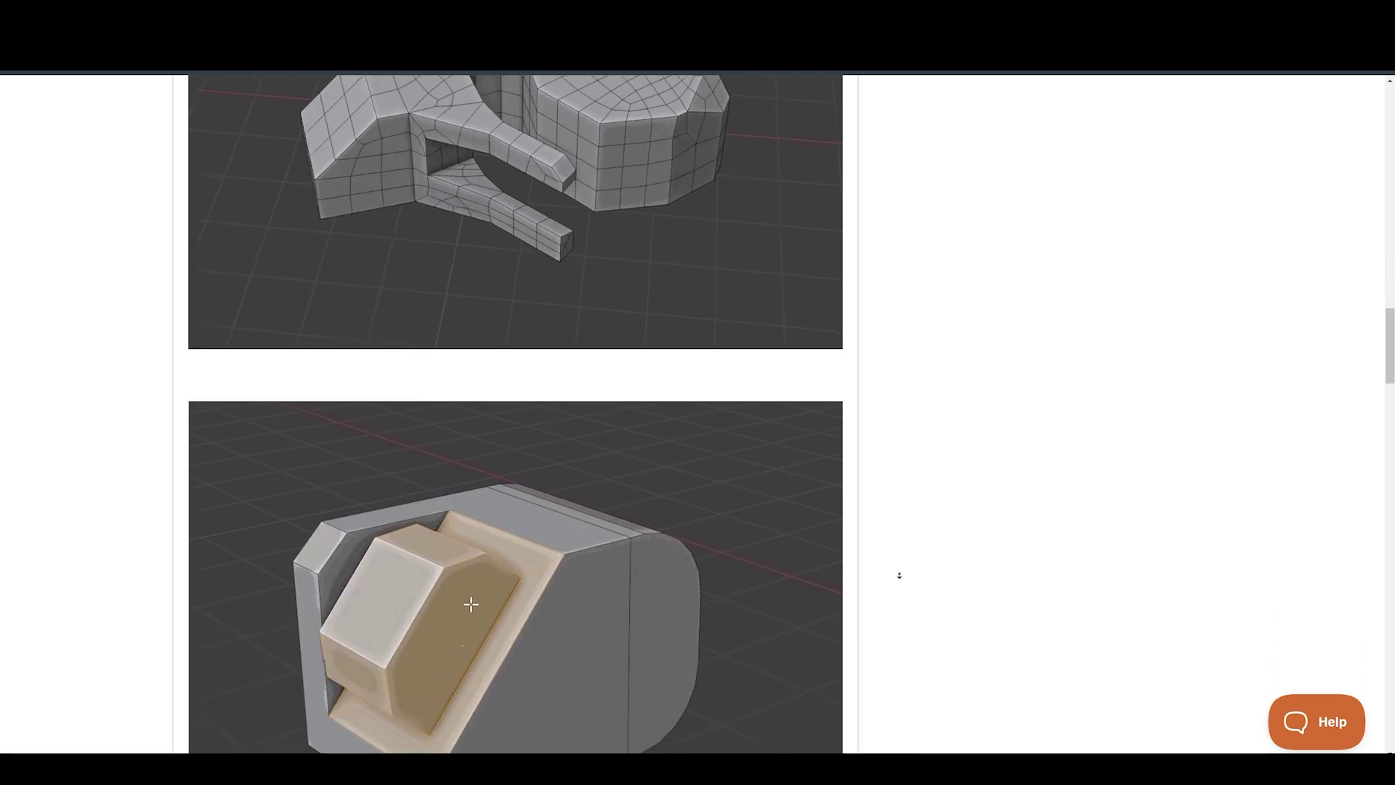
scroll(899, 574, down, 2)
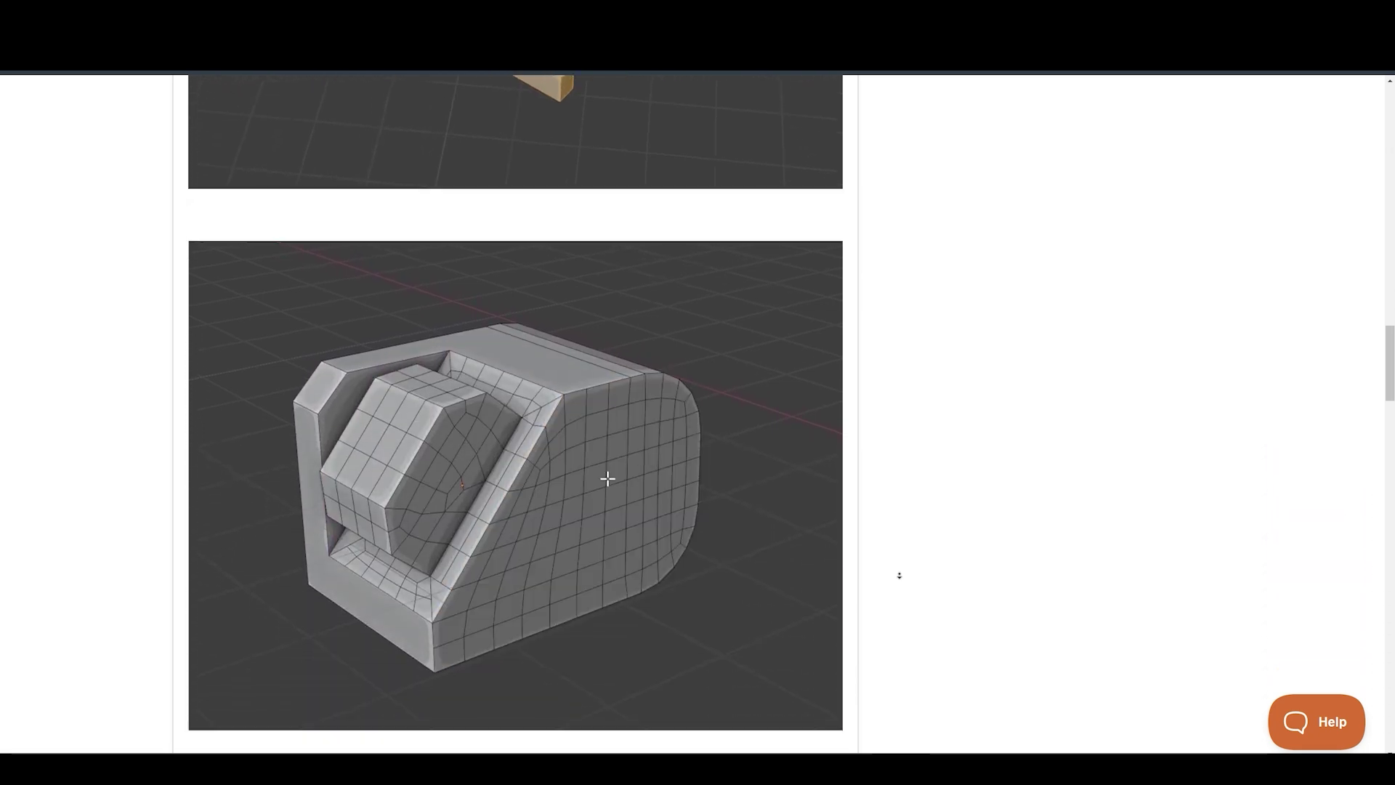
scroll(898, 574, down, 2)
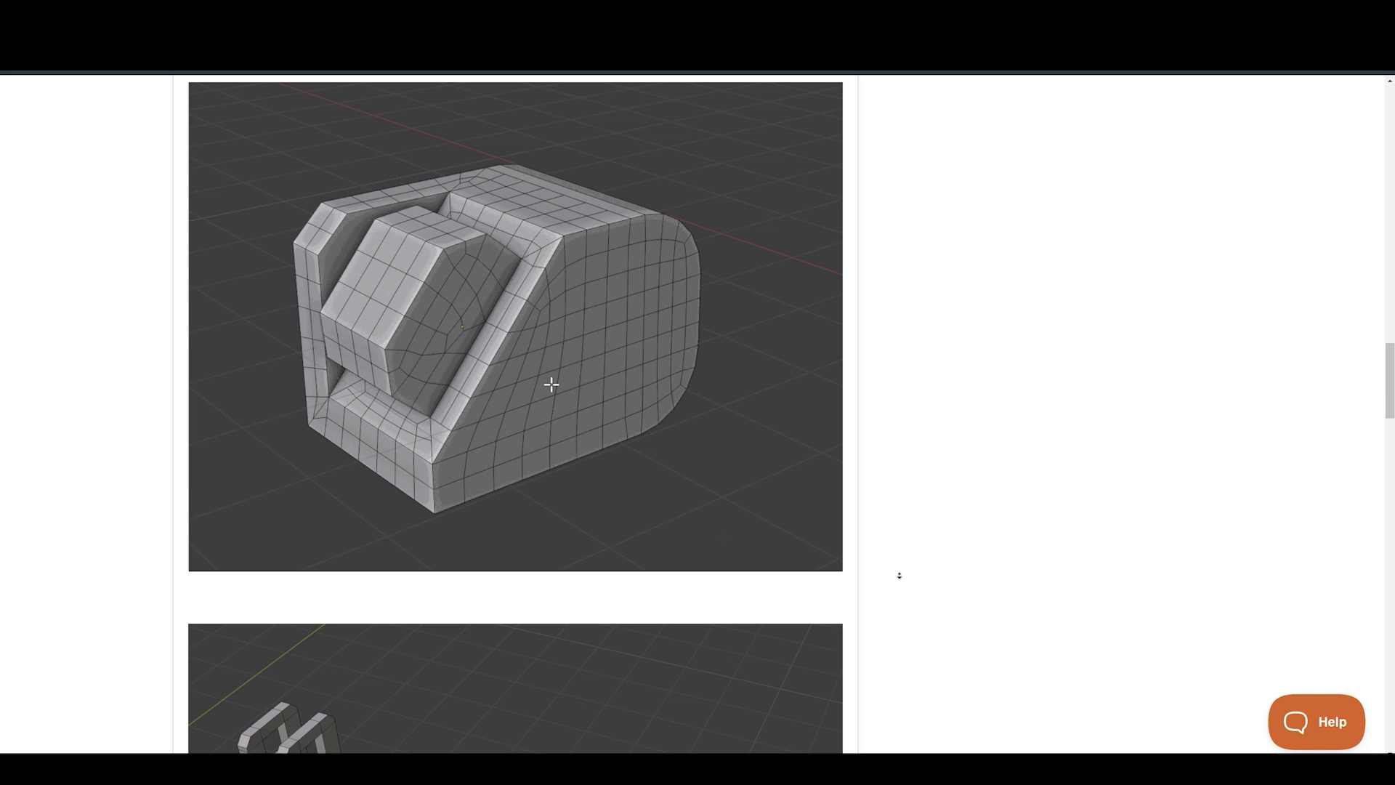
scroll(899, 574, down, 2)
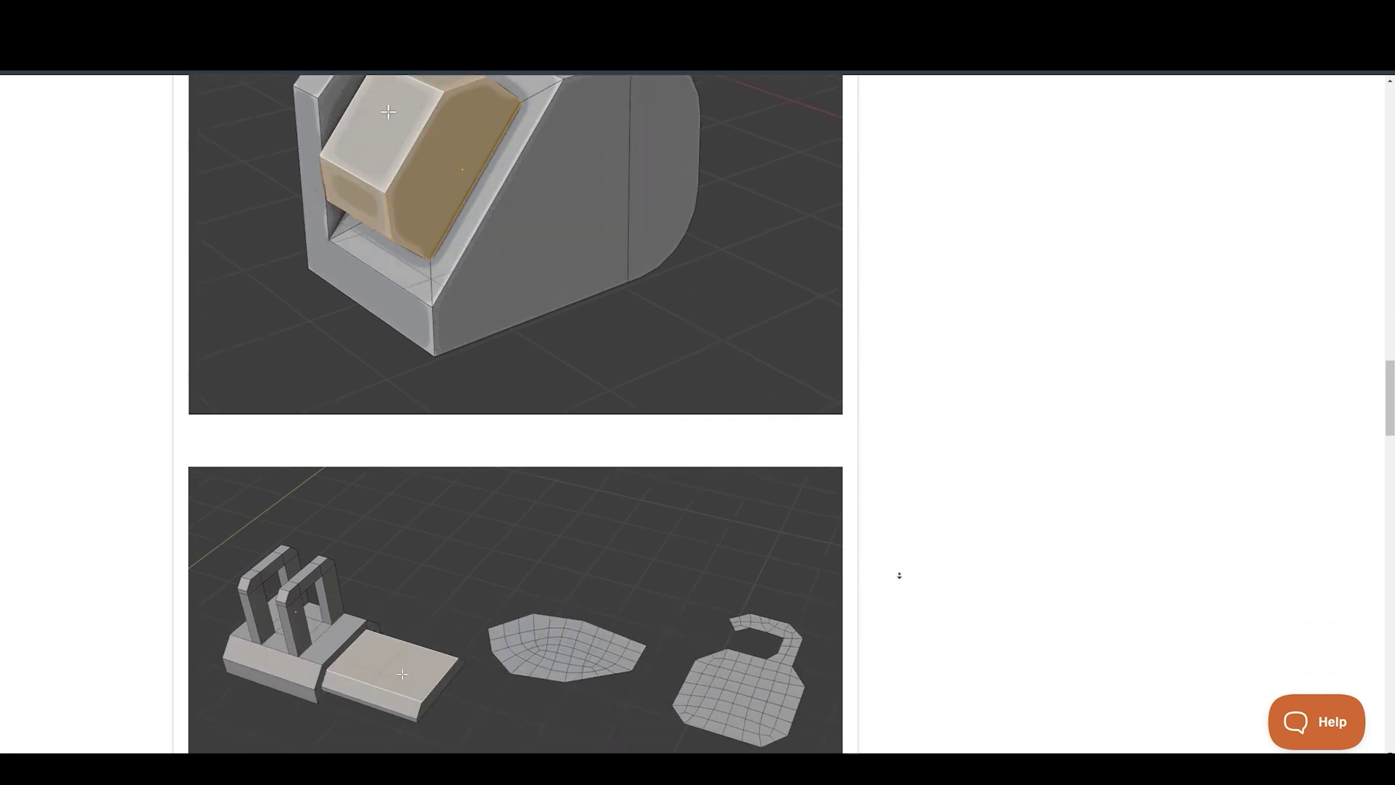
scroll(899, 575, down, 2)
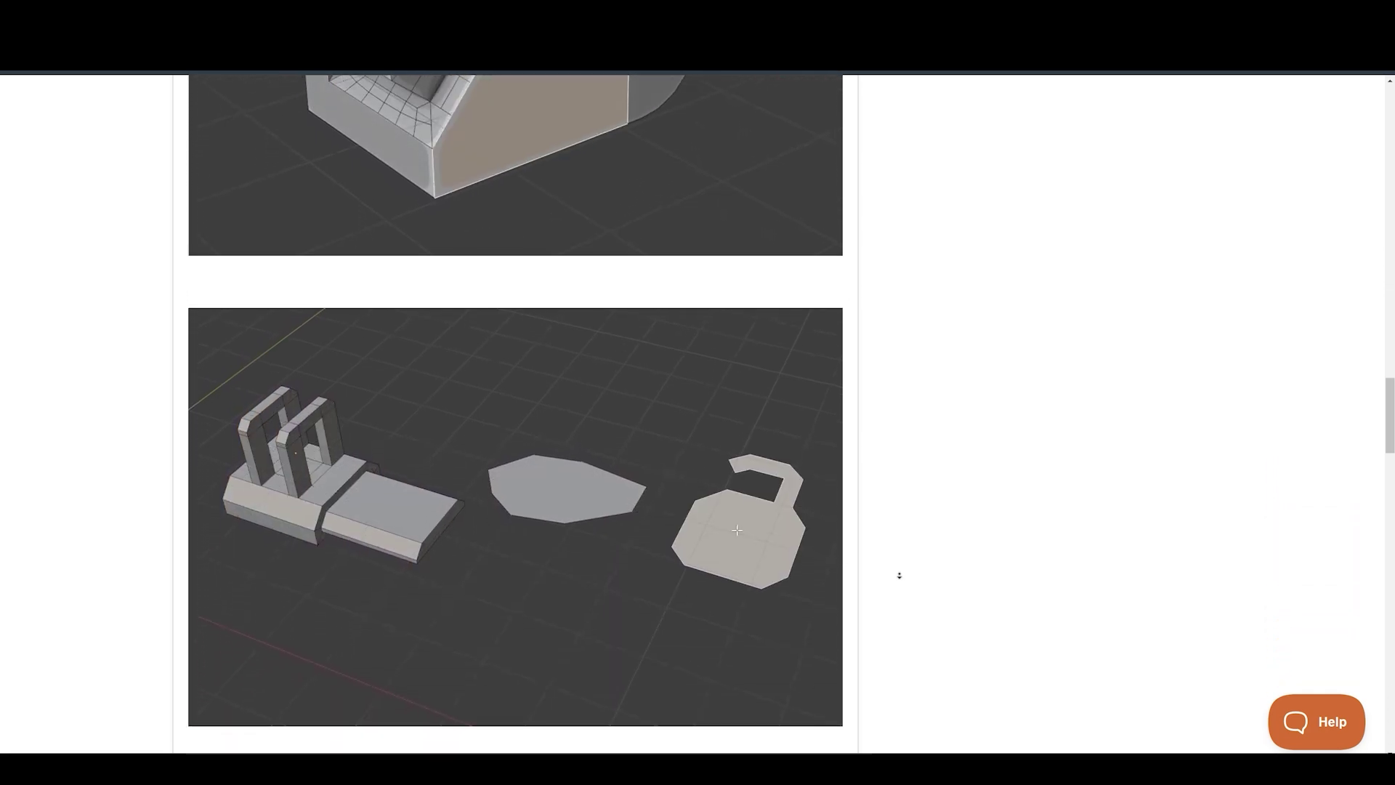
scroll(899, 574, down, 2)
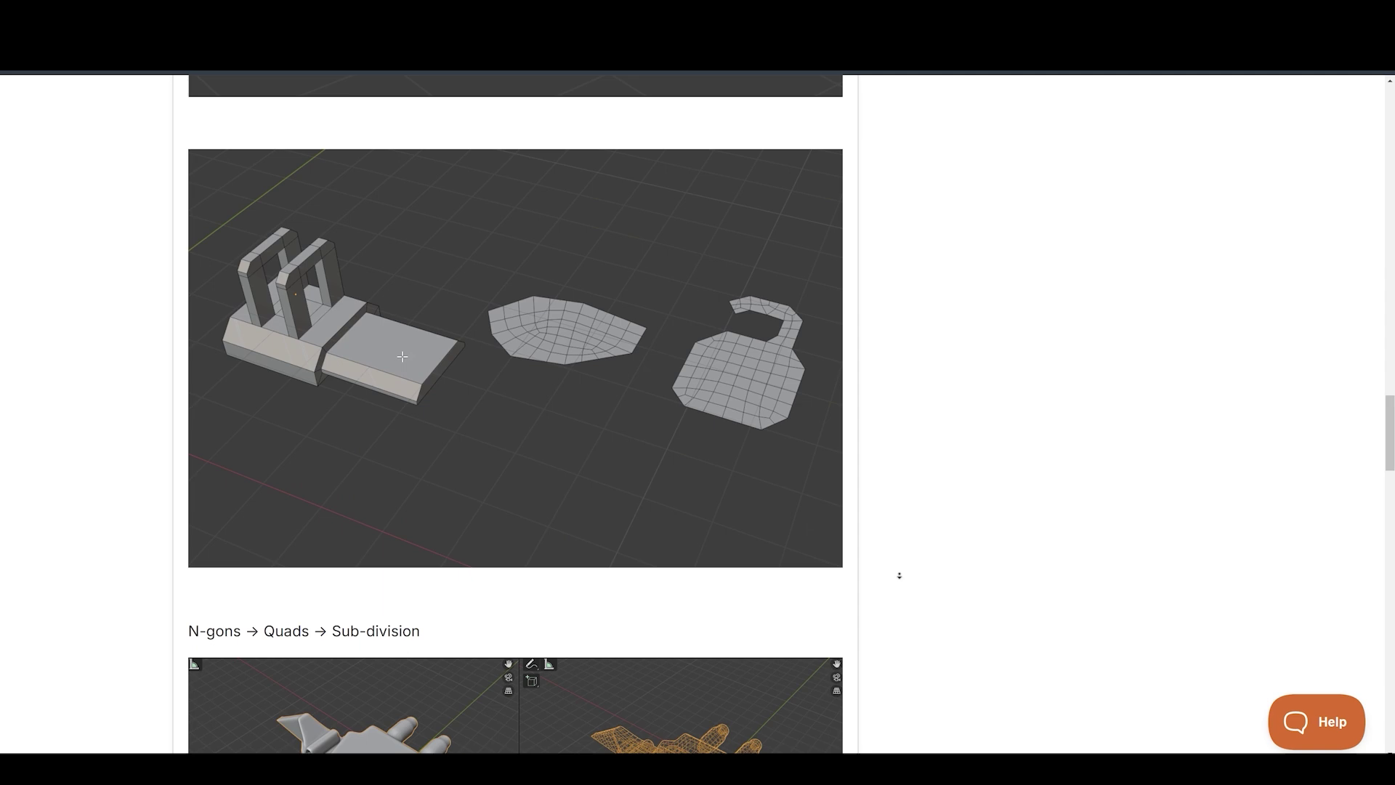
scroll(899, 575, down, 2)
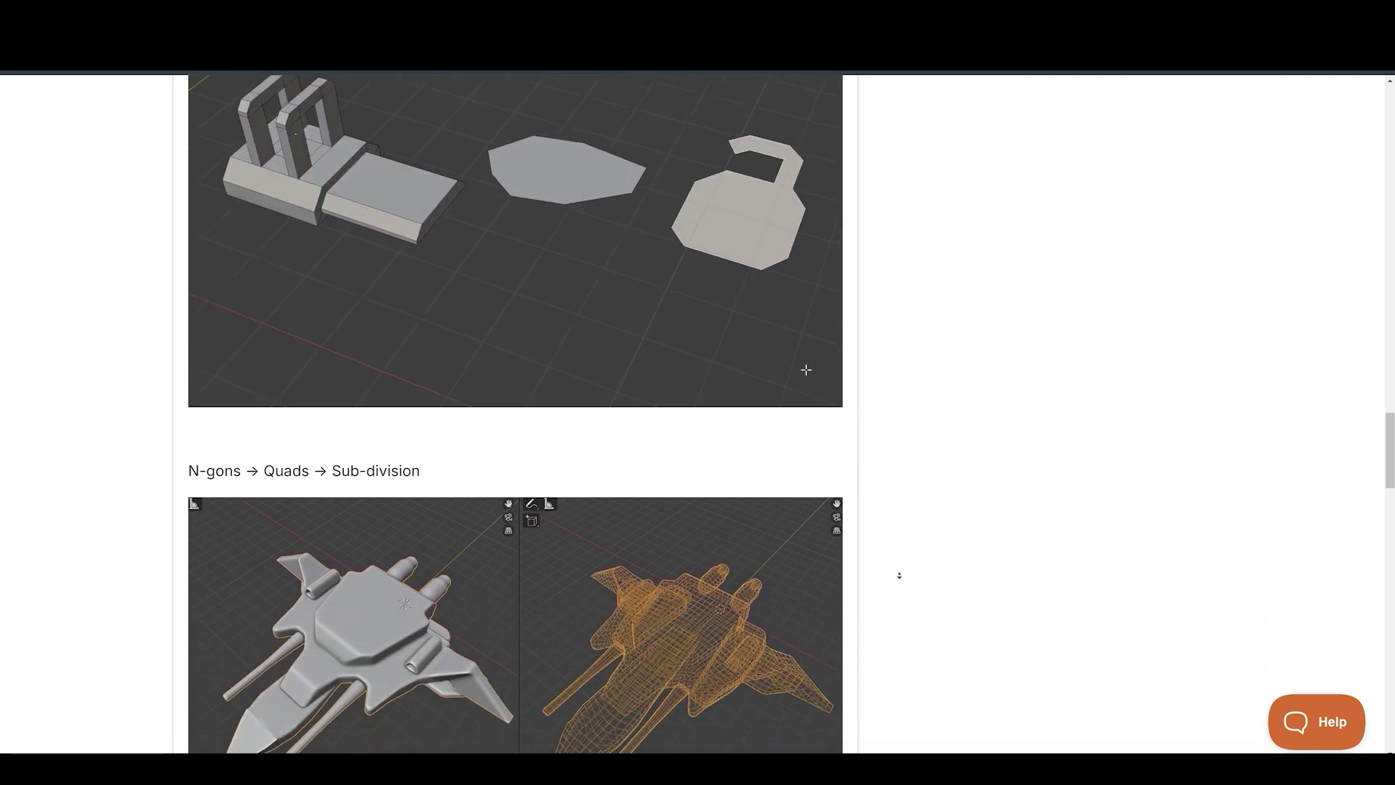
scroll(898, 575, down, 2)
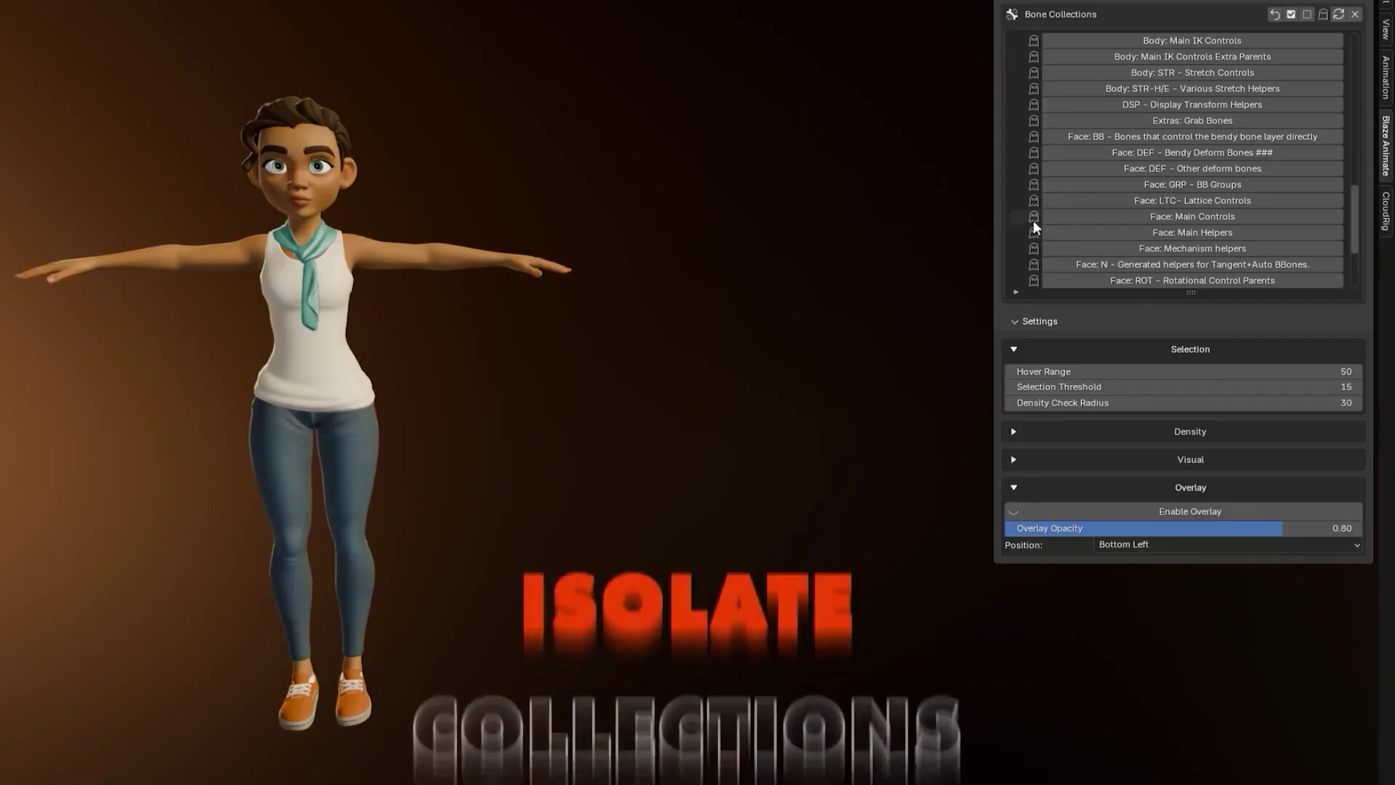
Step: Isolate the Body: Main FK Controls, Body: Main IK Controls and Face: Main Controls collections, leaving Main FK Controls active
click(1033, 221)
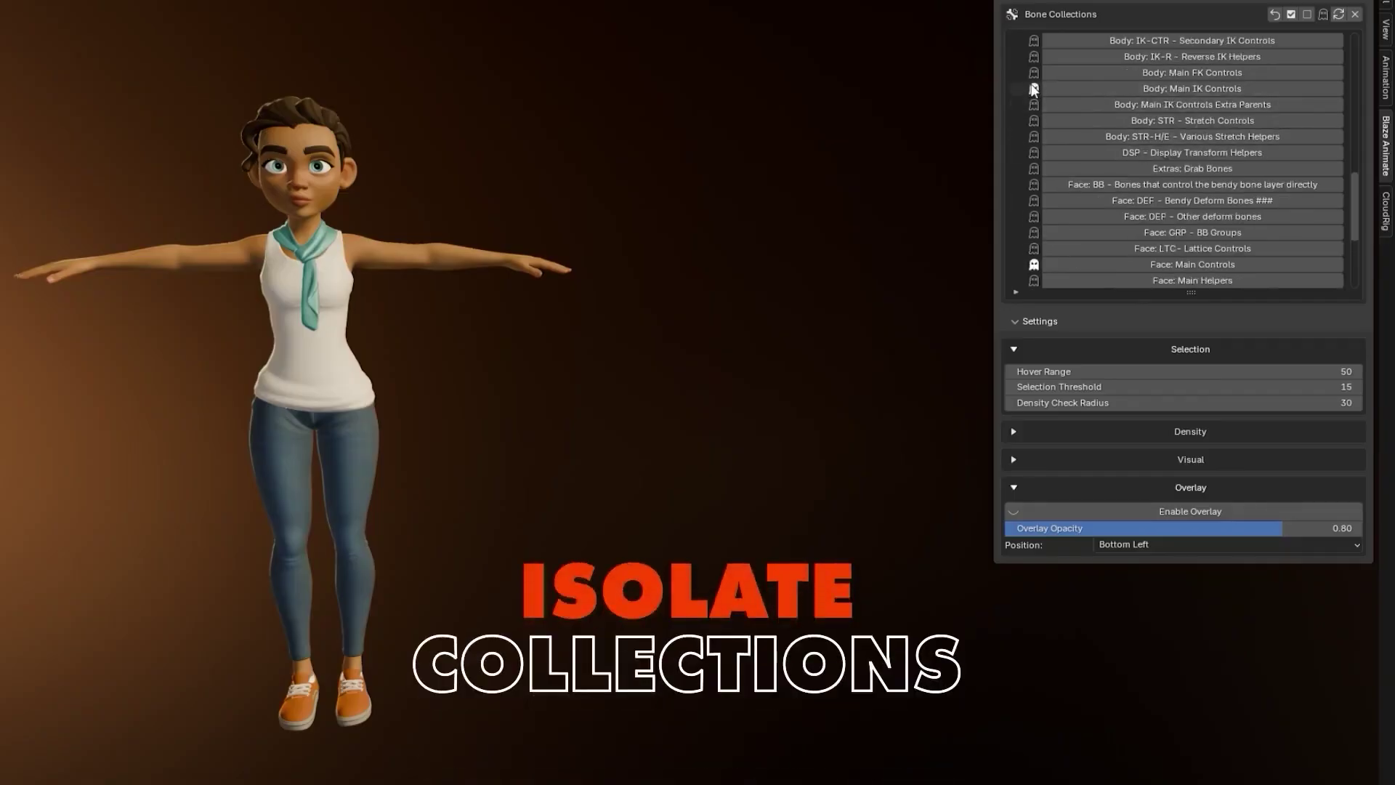
click(1321, 13)
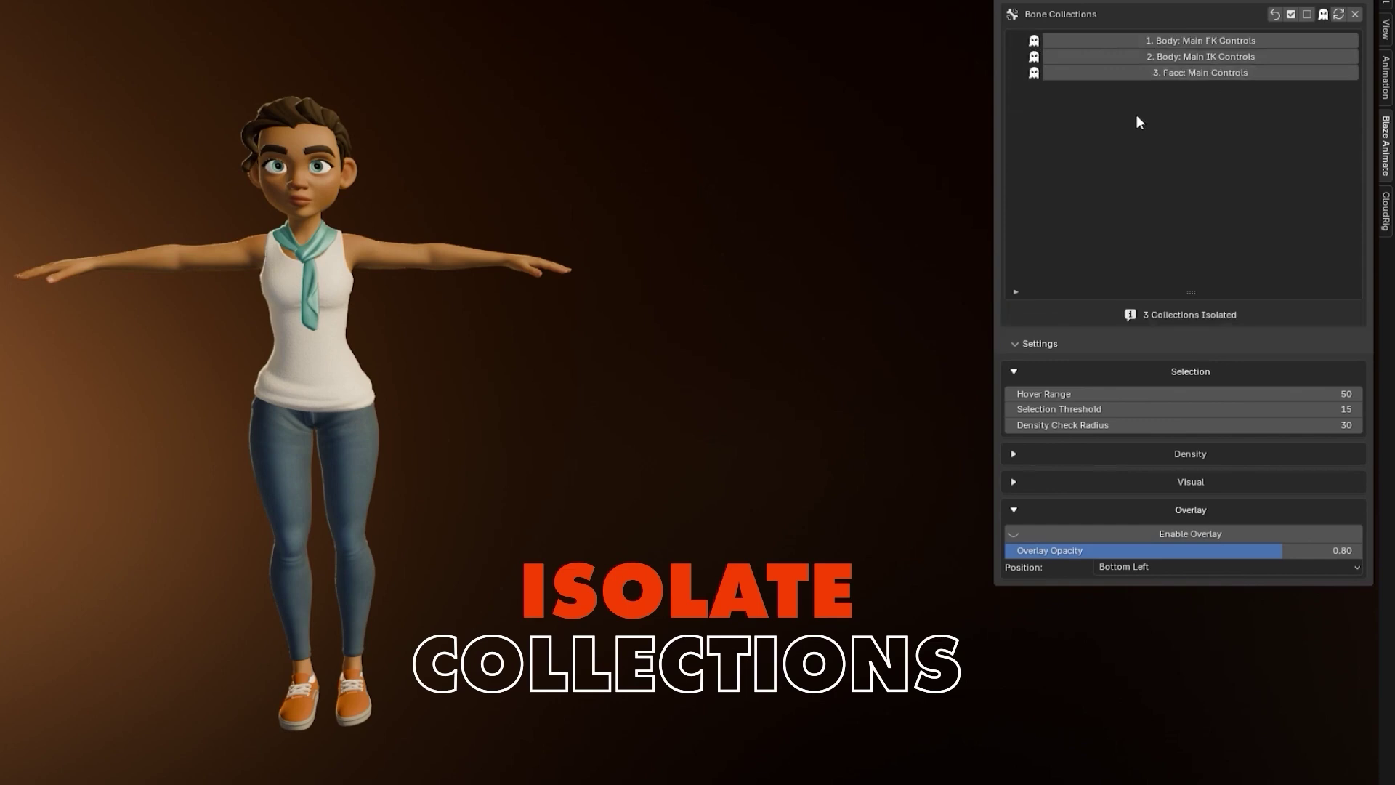
click(1170, 40)
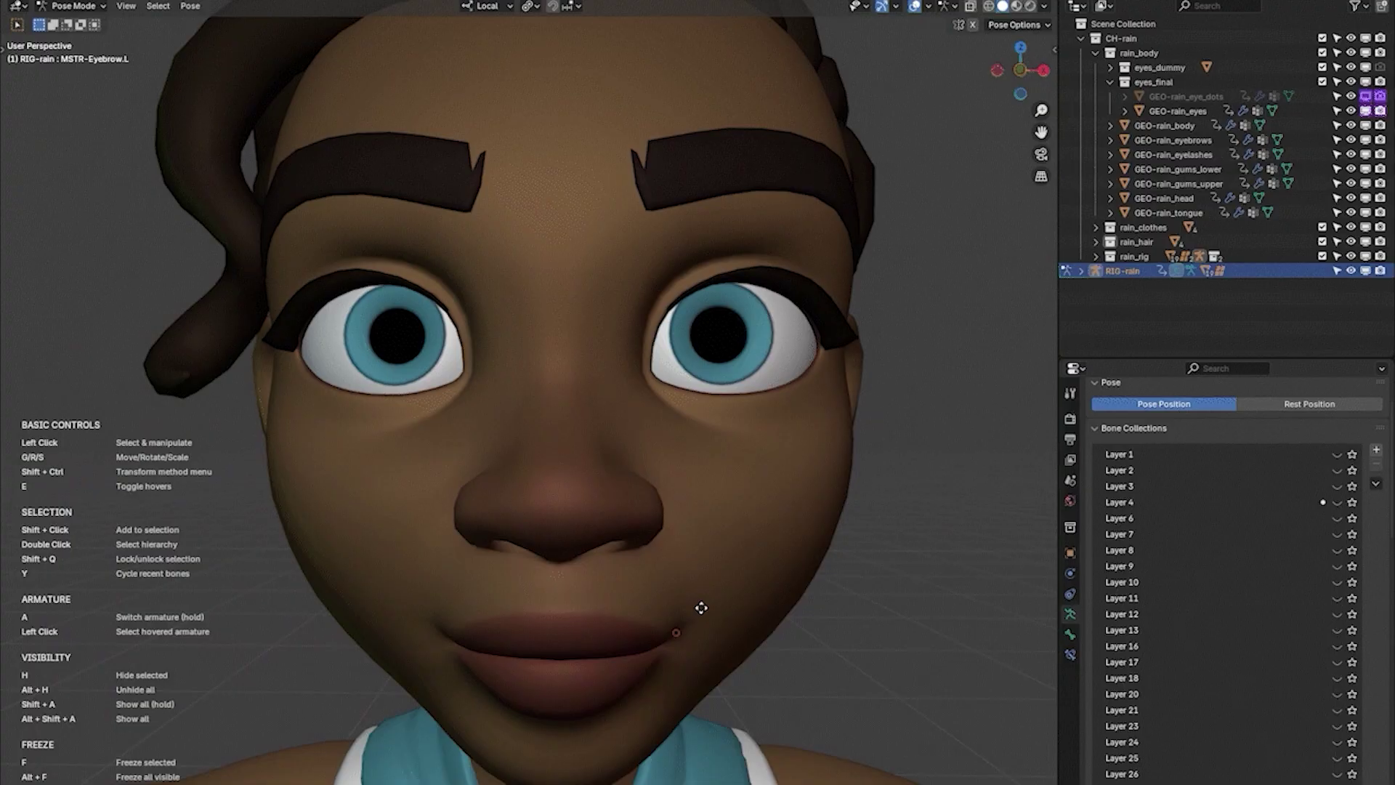
Step: Pull the lip-corner bone to reshape the mouth and select the Body: Main IK Controls bones
drag(460, 642, 404, 582)
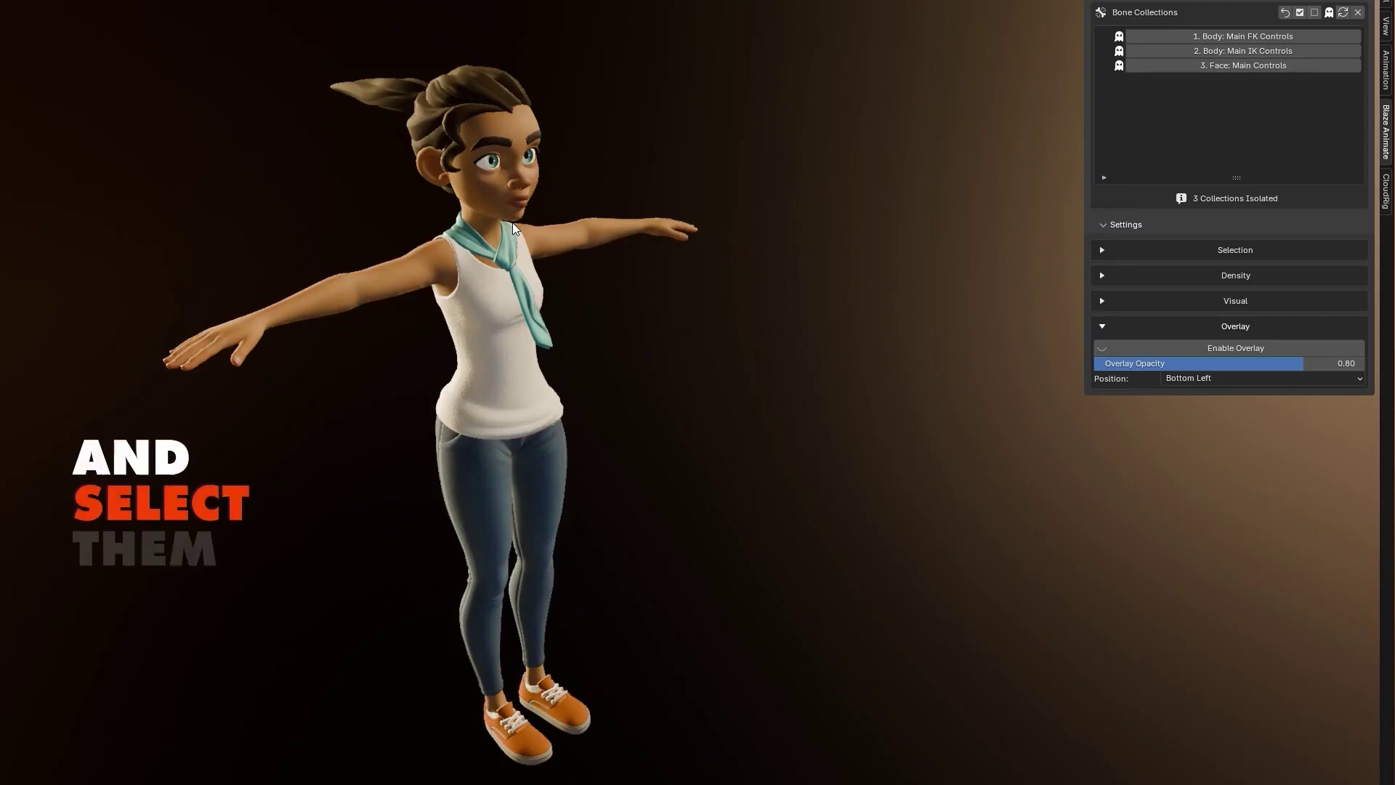
key(1)
key(2)
Step: Select bones across all three isolated collections with keys 1–3, then make RIG-Snow the active armature
key(2)
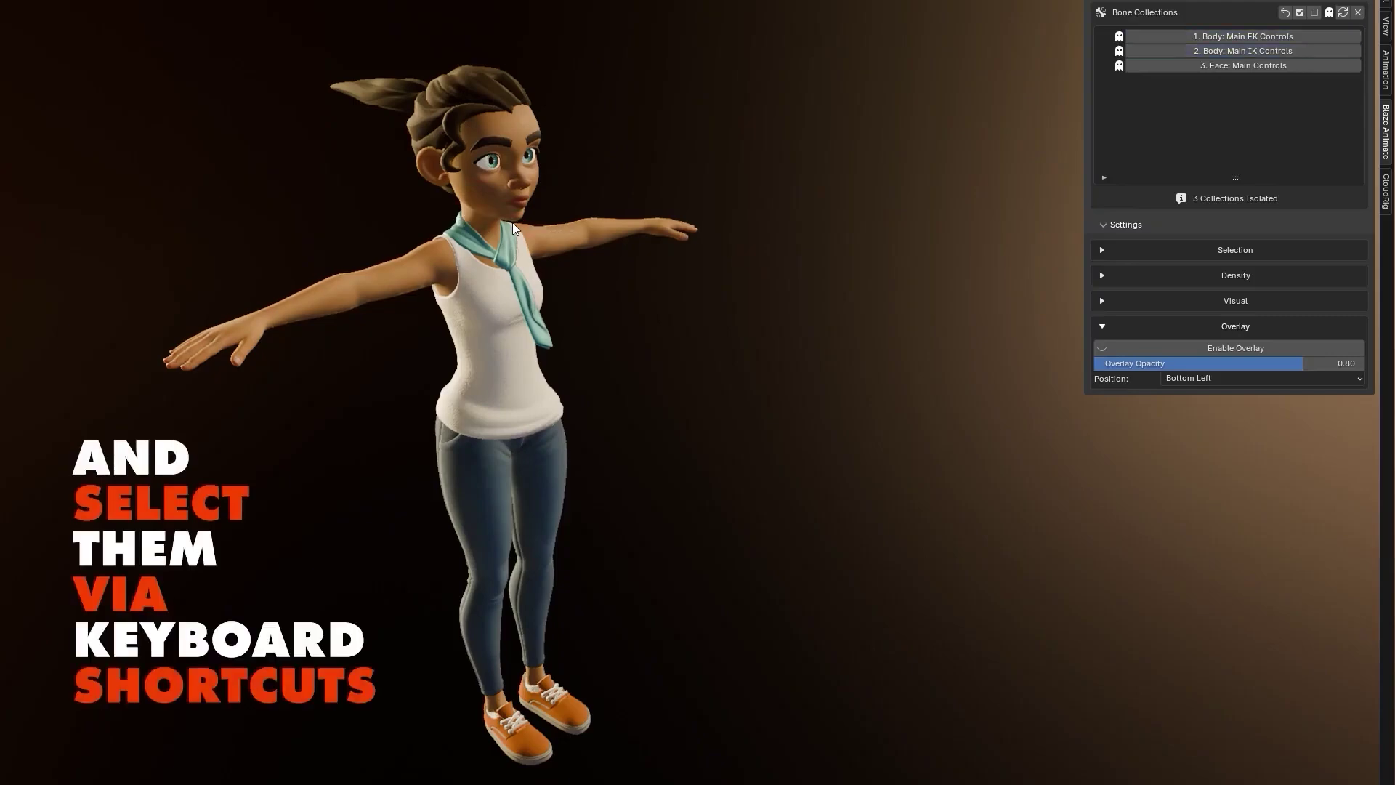
key(3)
key(1)
key(2)
key(3)
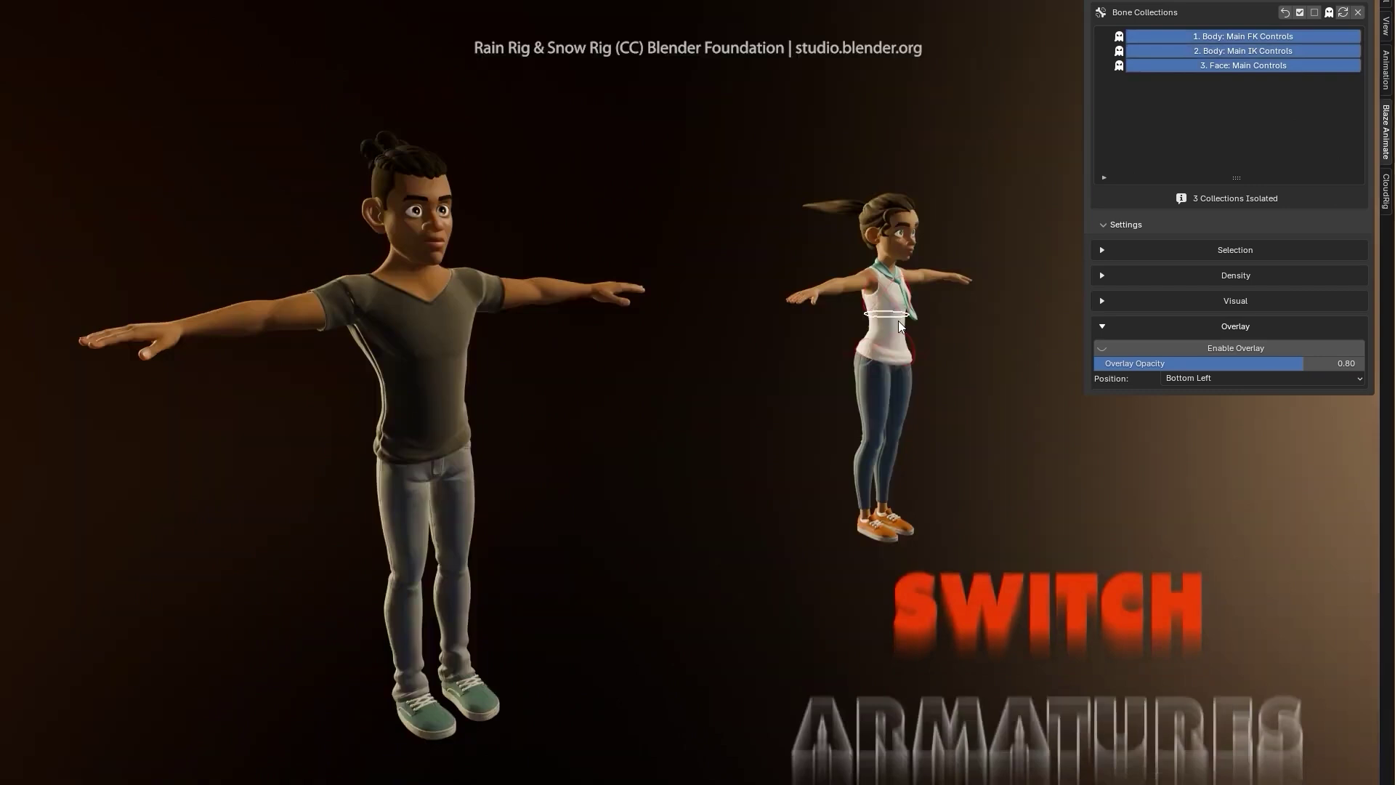
click(490, 658)
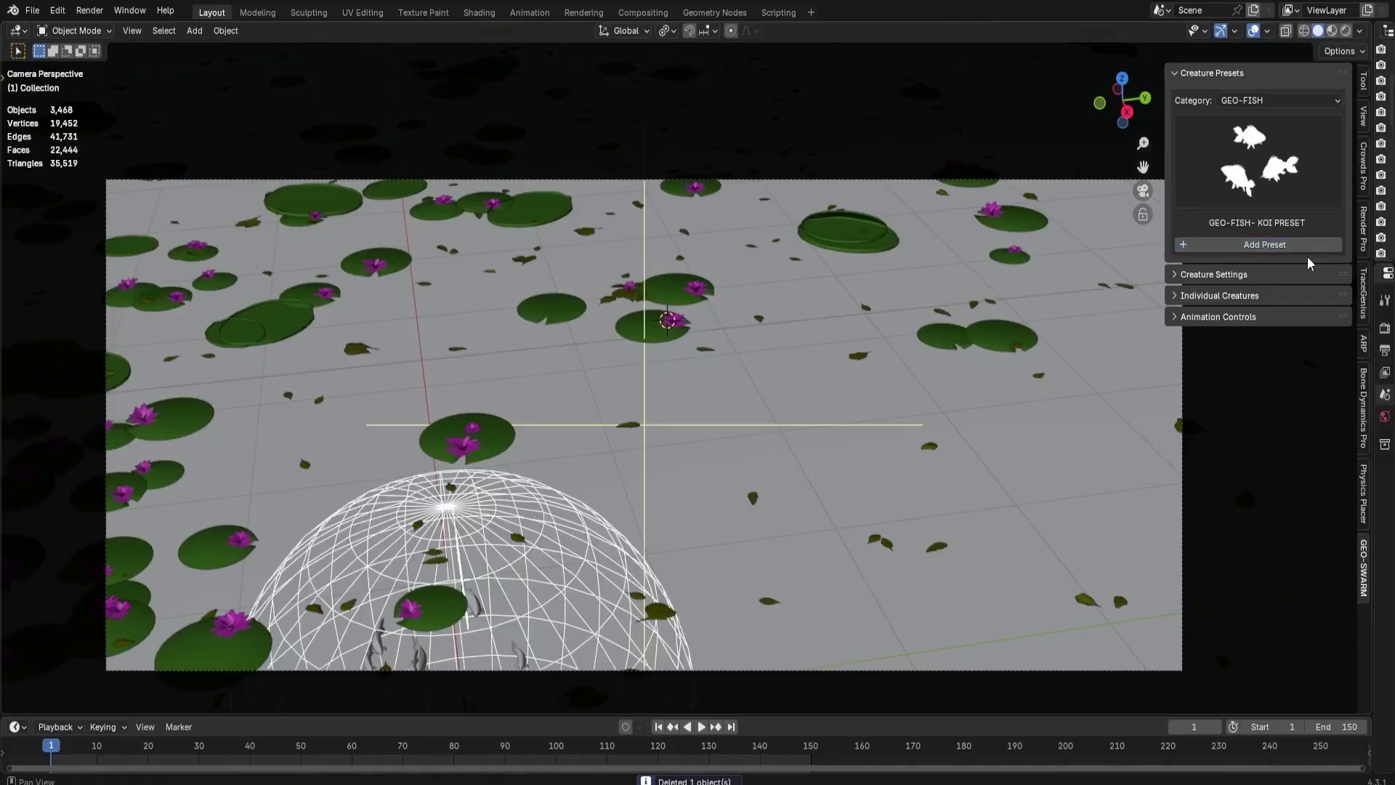
Step: Drop the GEO-FISH KOI preset into the lily-pad pond as a GEO-SWARM spawner
drag(467, 610, 667, 317)
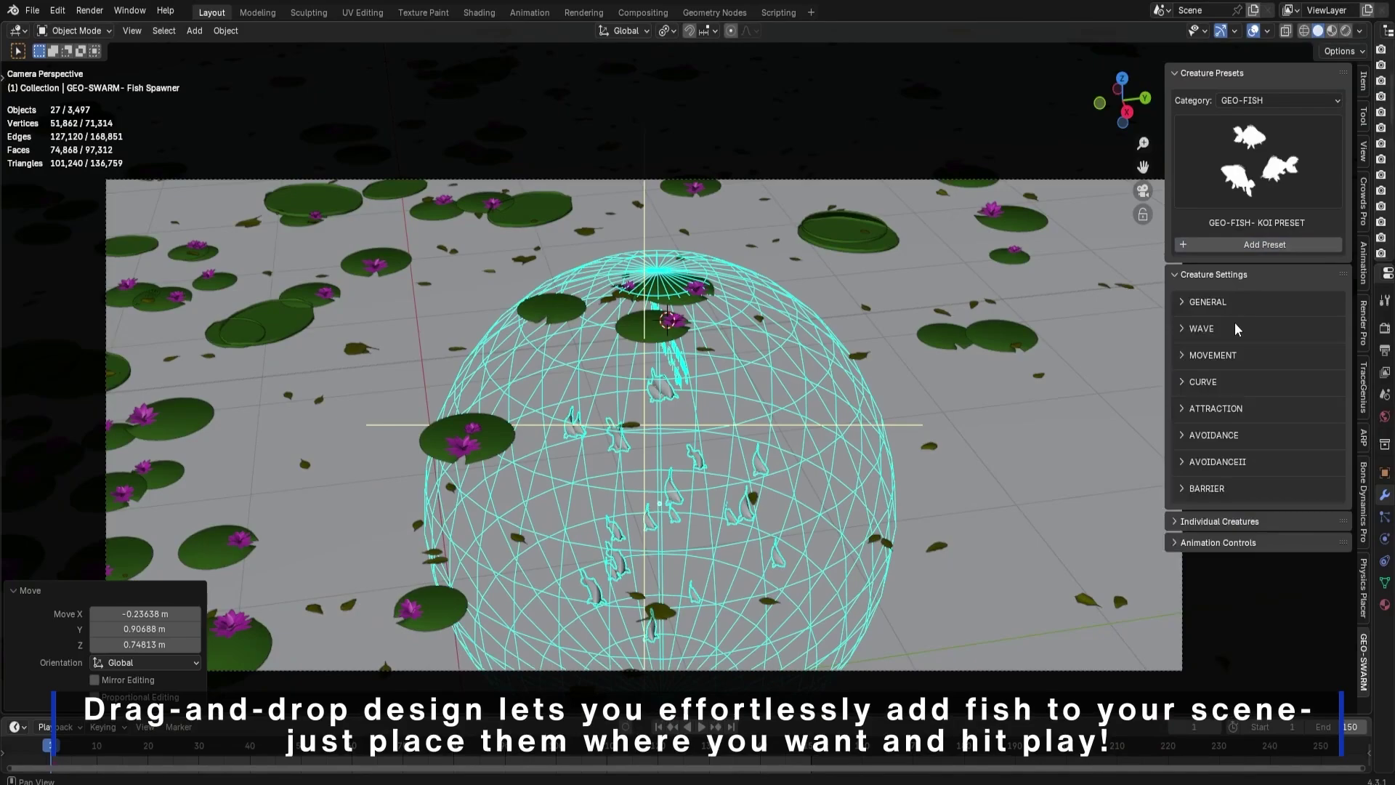